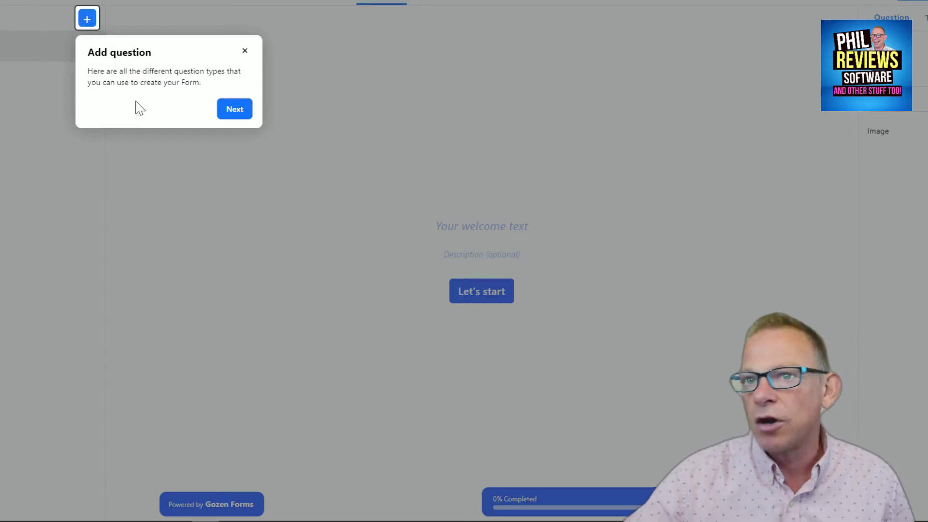
Step: Step through the Question, Customize, Publish, Logic Jump, Integrations and Share tour tips, then dismiss the tour
left_click(229, 116)
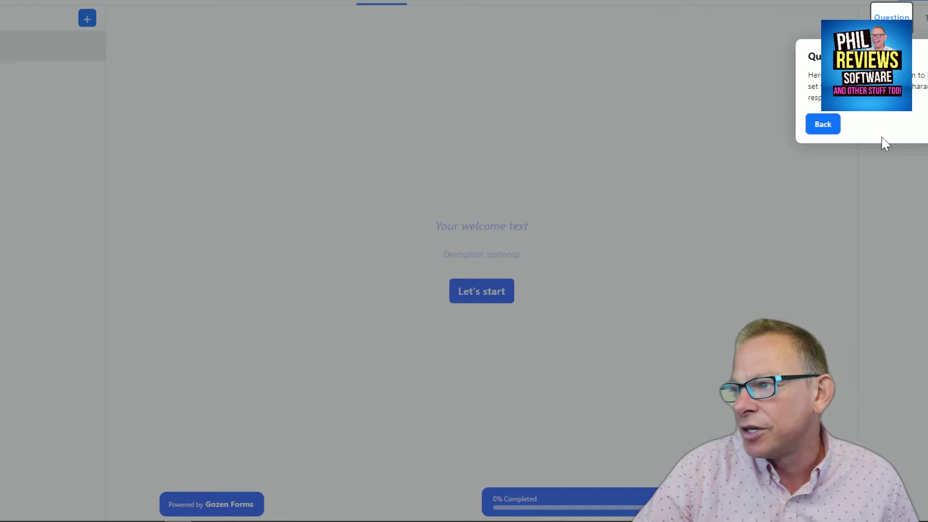
left_click(926, 124)
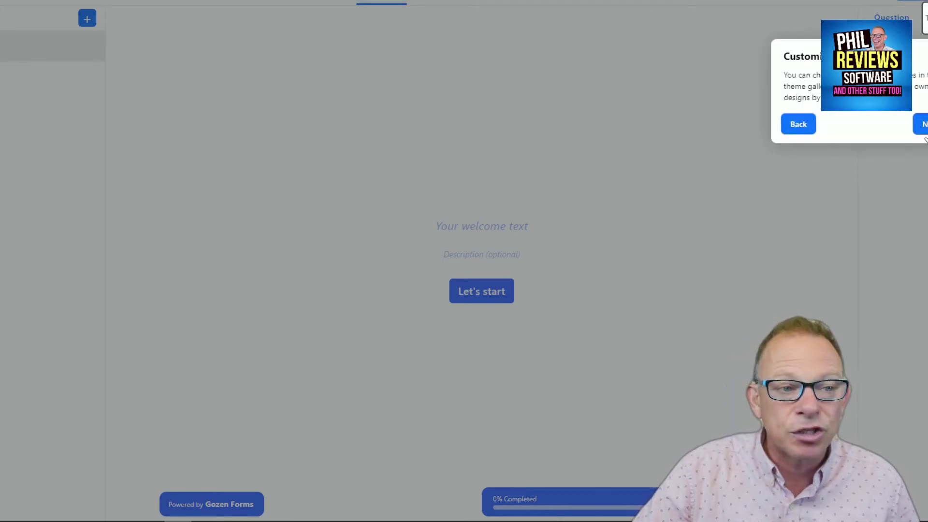
left_click(924, 126)
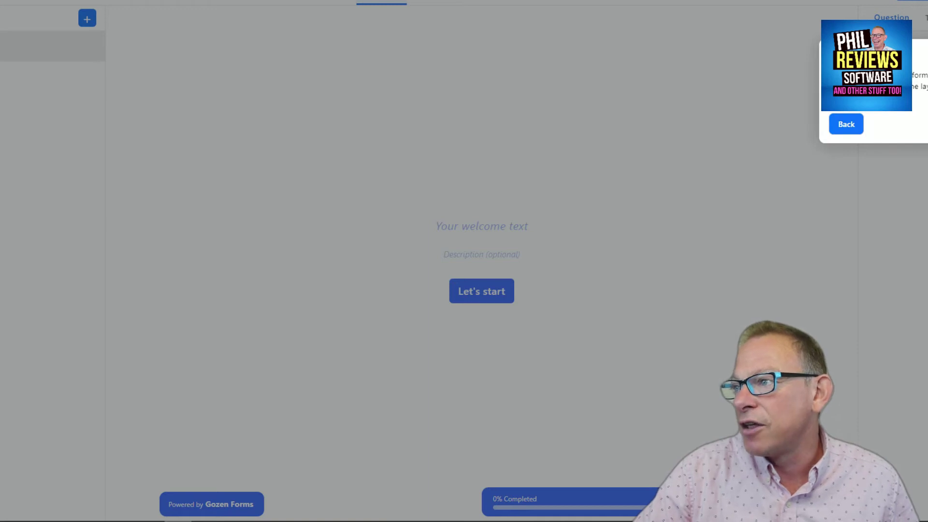
left_click(925, 125)
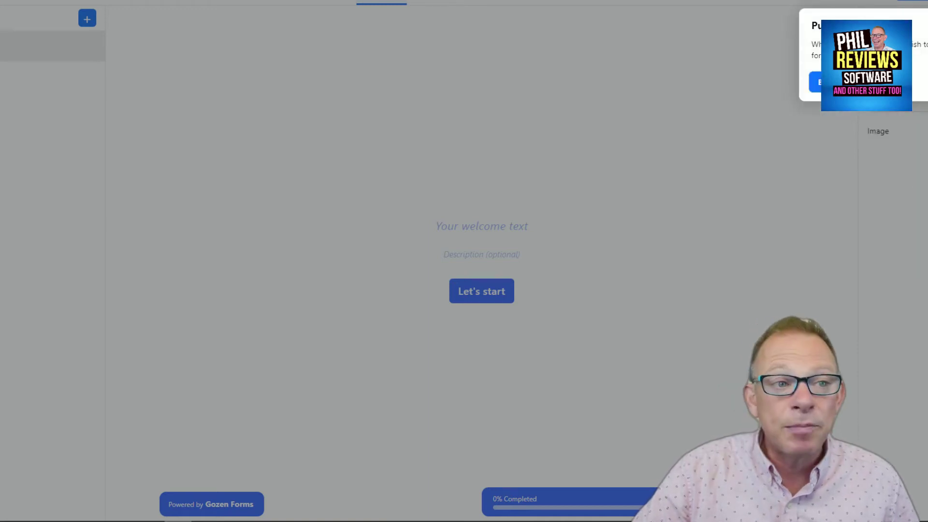
left_click(913, 82)
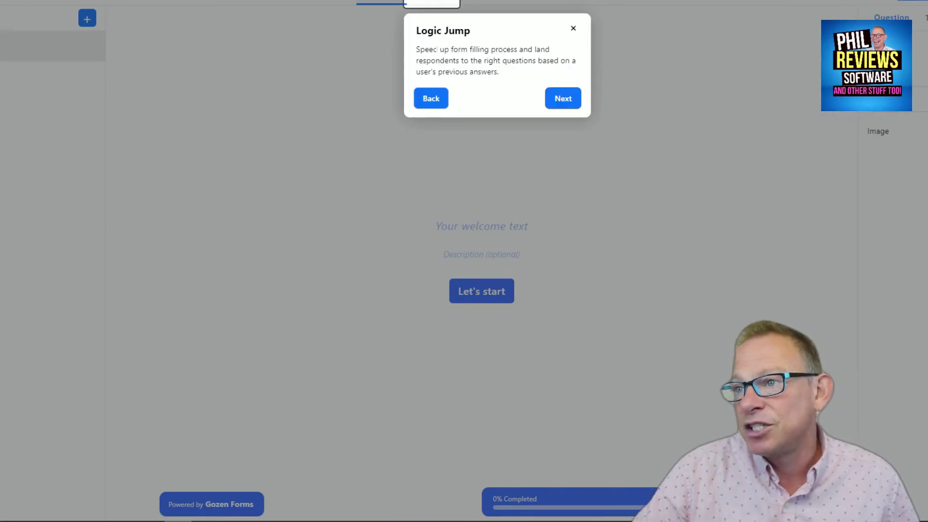
left_click(561, 100)
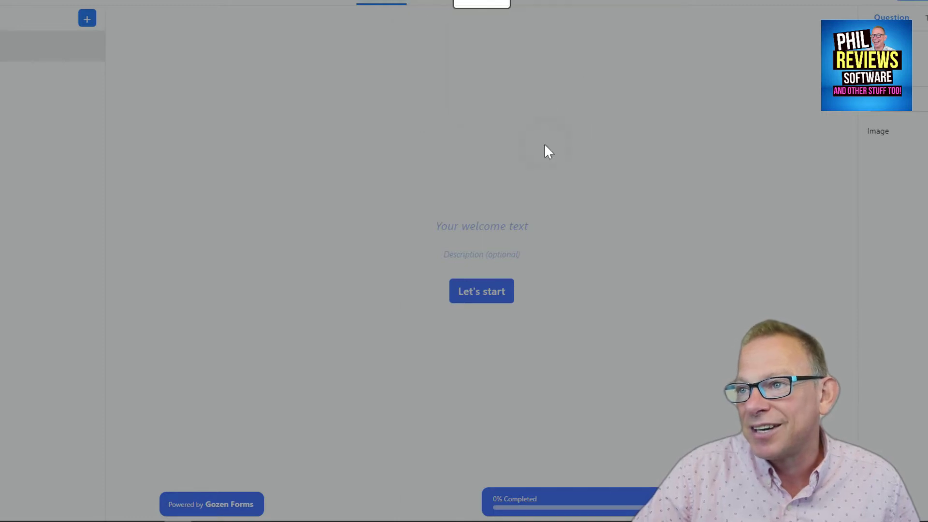
left_click(608, 102)
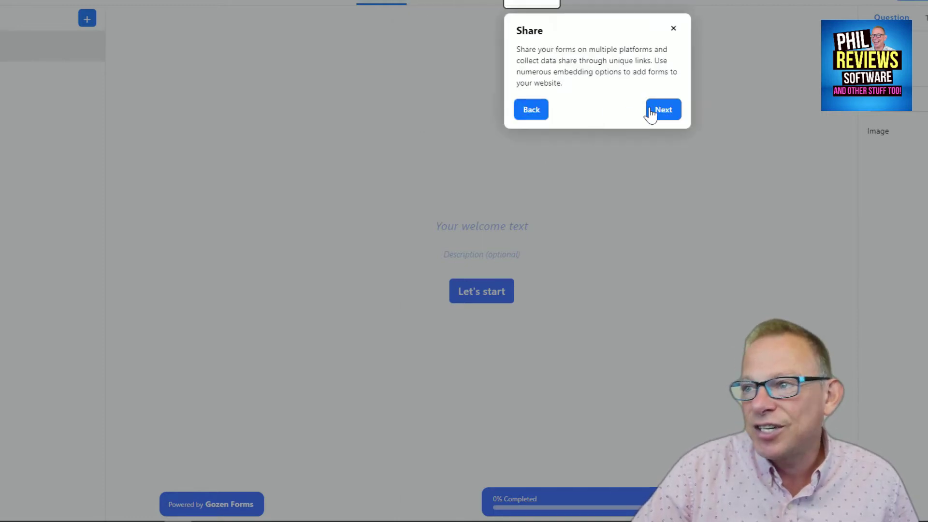
left_click(647, 107)
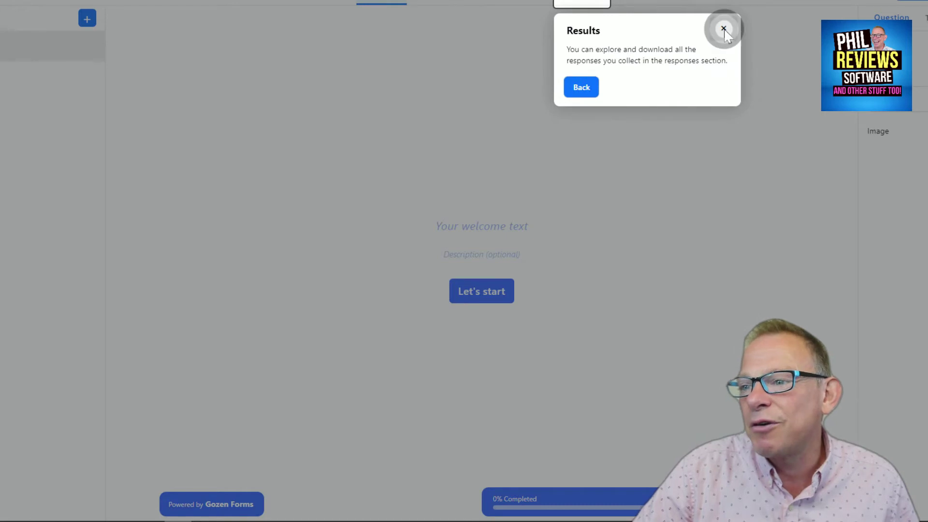
left_click(723, 28)
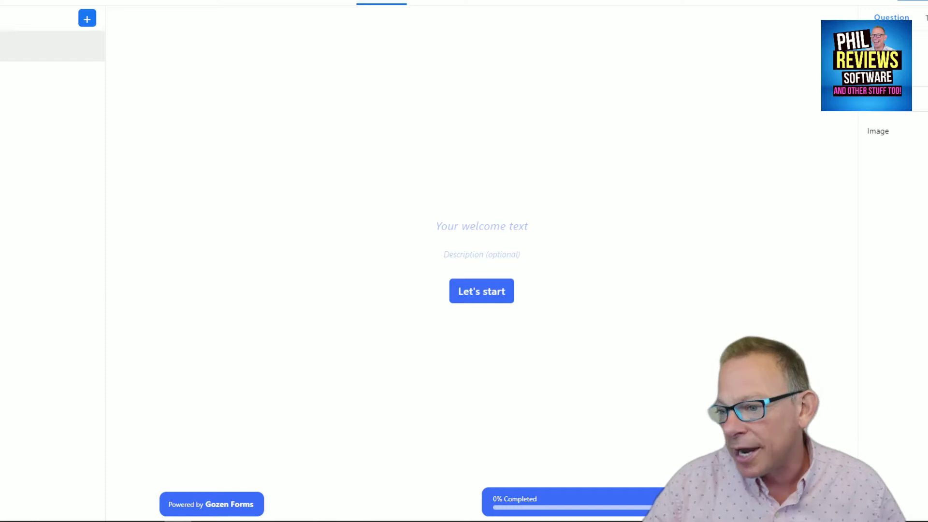
Step: Back in the workspace, preview the Ad Spot Booking Form template from the Templates Gallery
left_click(58, 2)
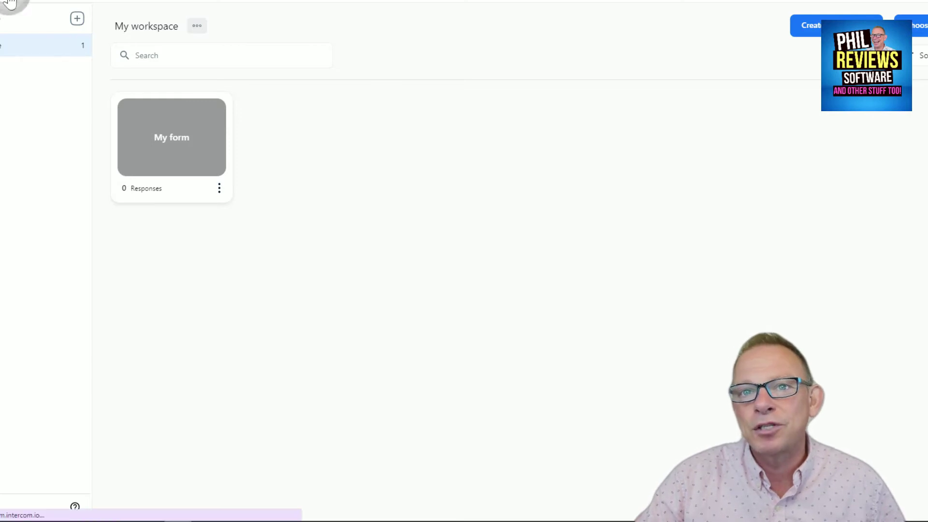
left_click(916, 25)
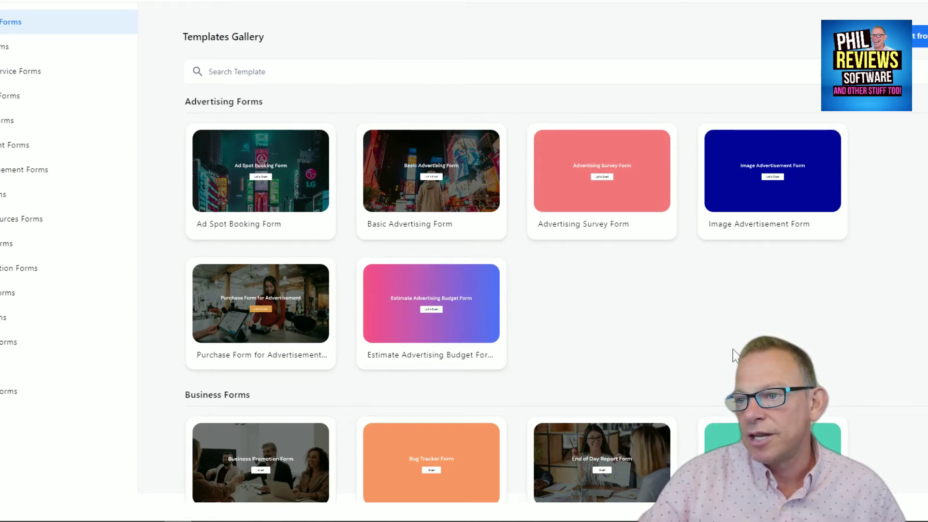
mouse_move(261, 203)
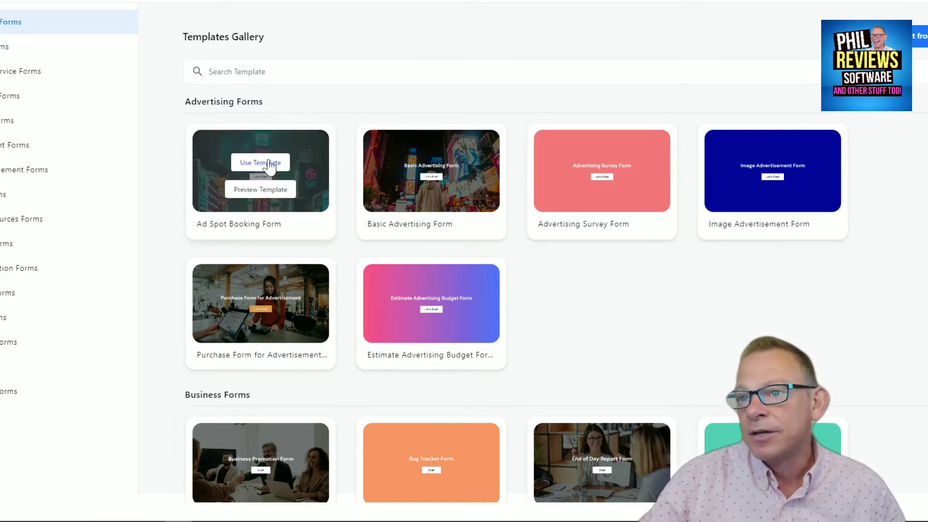
left_click(256, 190)
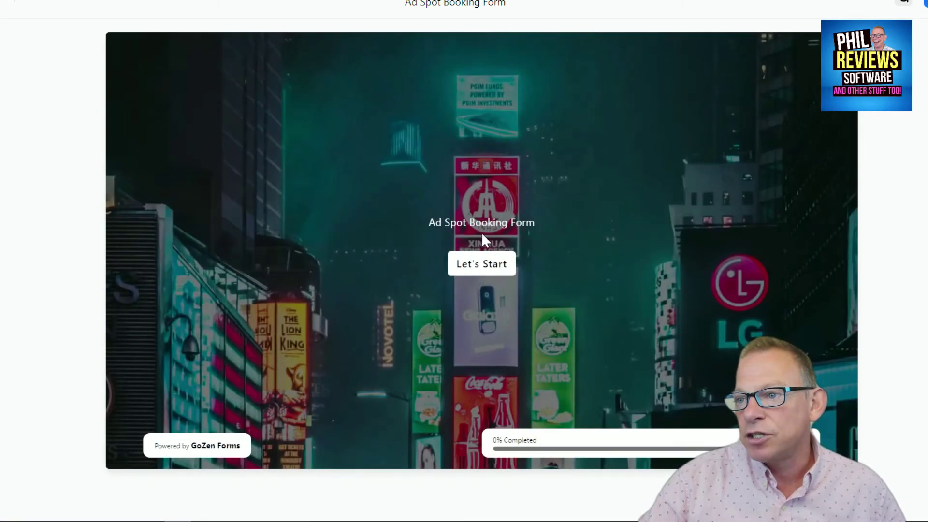
Step: Start the booking form and answer the First Name and Last Name questions
left_click(485, 280)
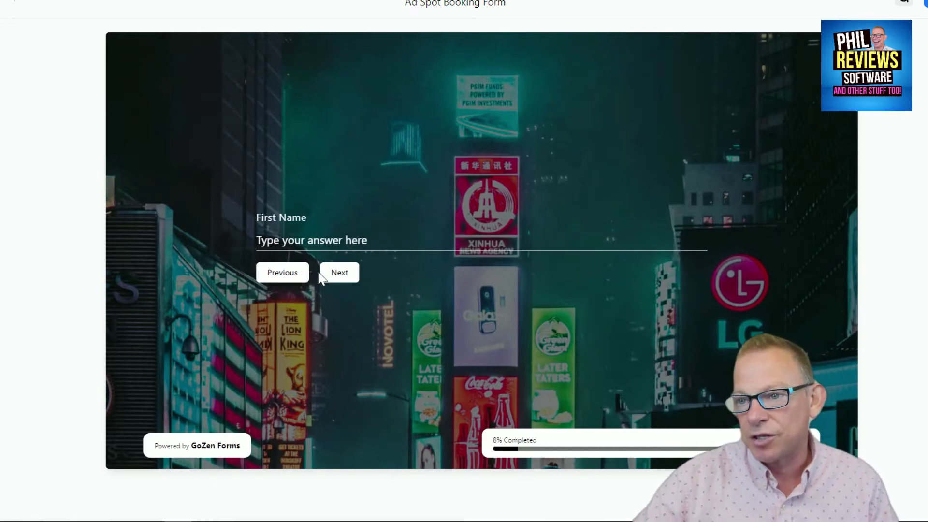
left_click(317, 240)
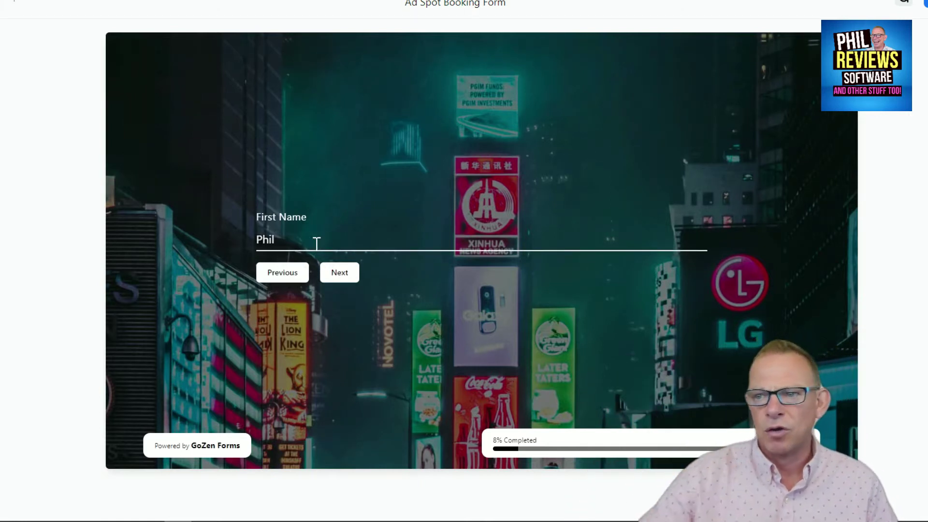
left_click(339, 276)
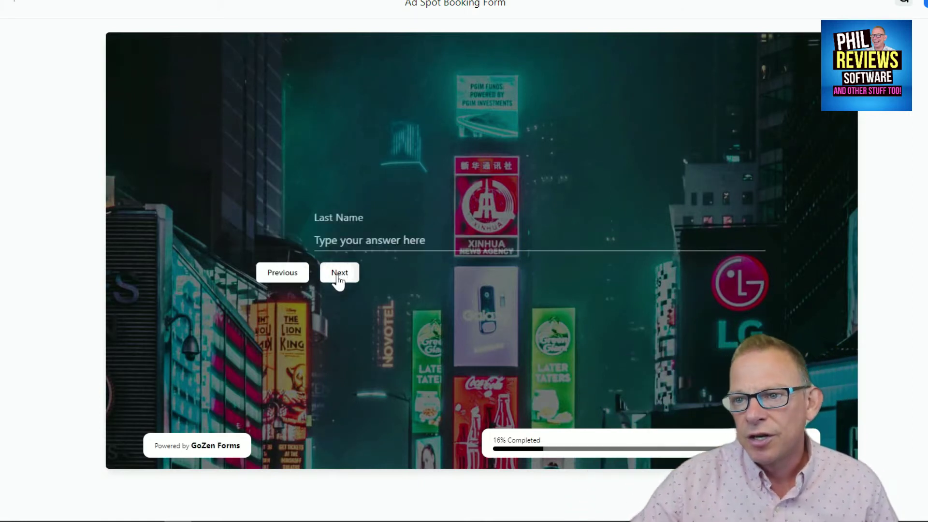
left_click(314, 245)
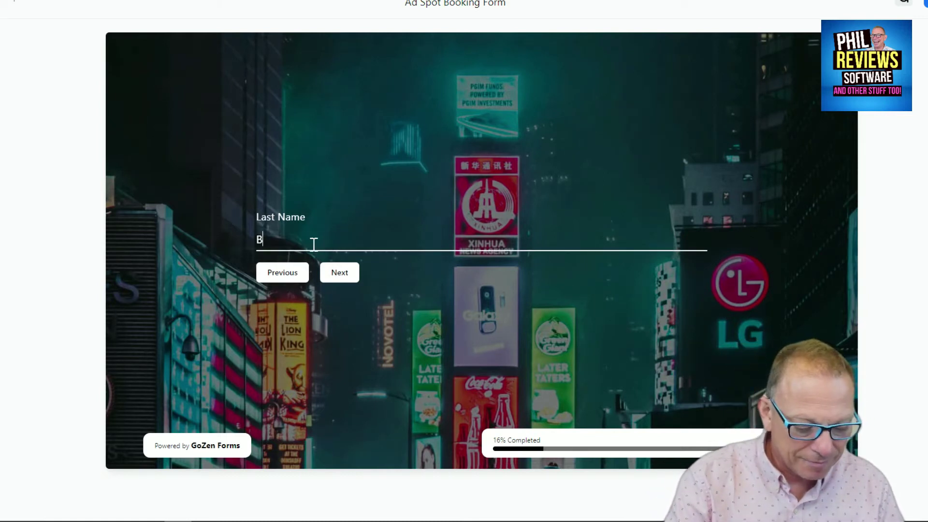
left_click(338, 272)
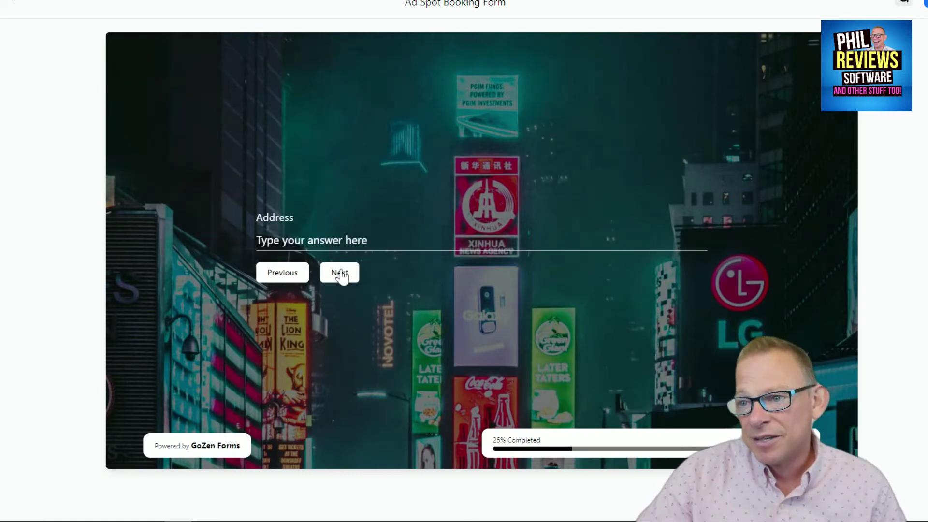
Step: Answer Address and City with 'eee' and State / Province with 'Merseyside'
left_click(276, 244)
type("eee")
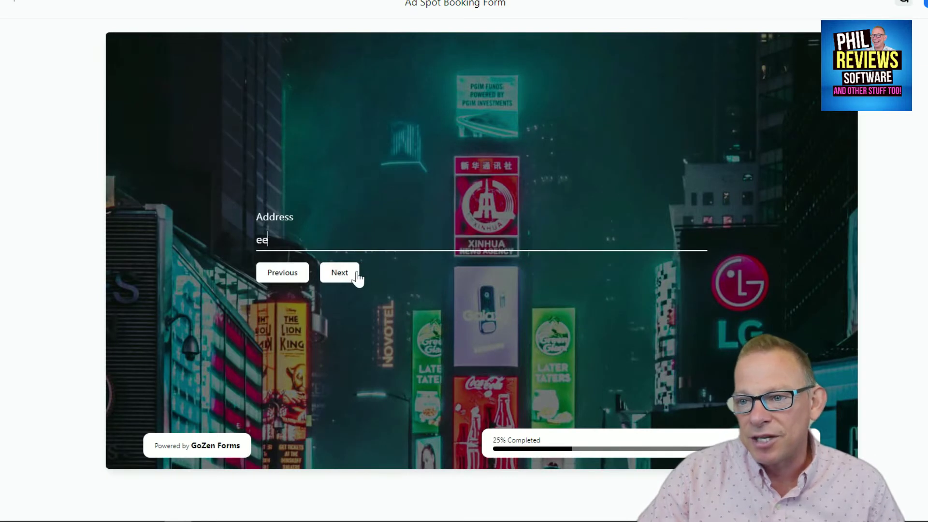
left_click(355, 273)
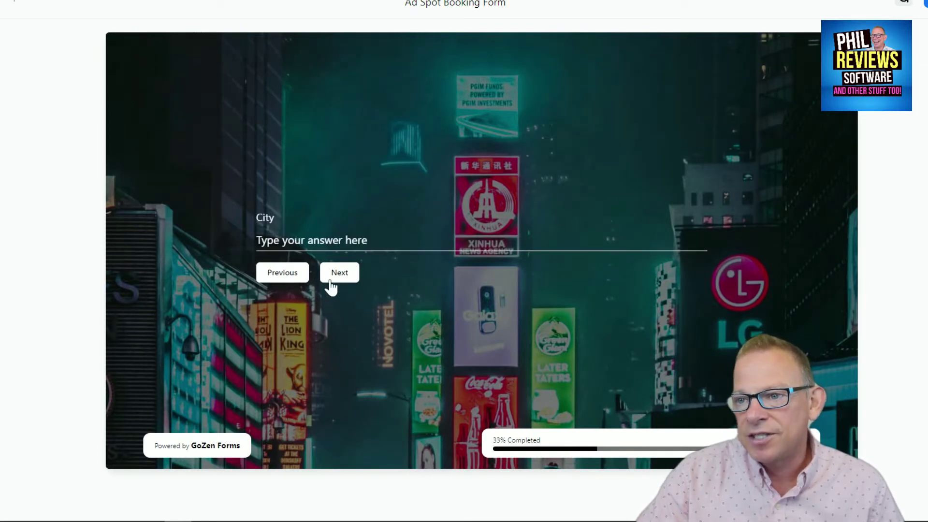
left_click(315, 241)
type("ee")
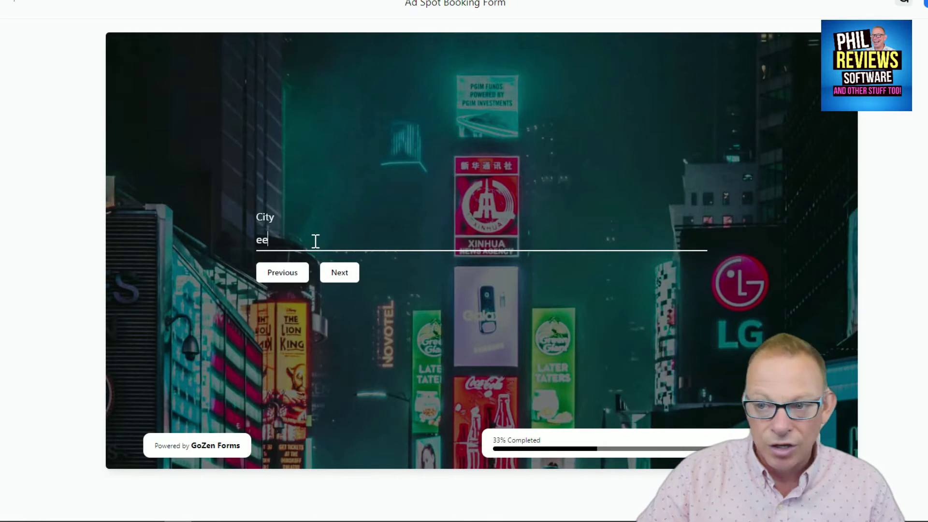
type("e")
left_click(339, 273)
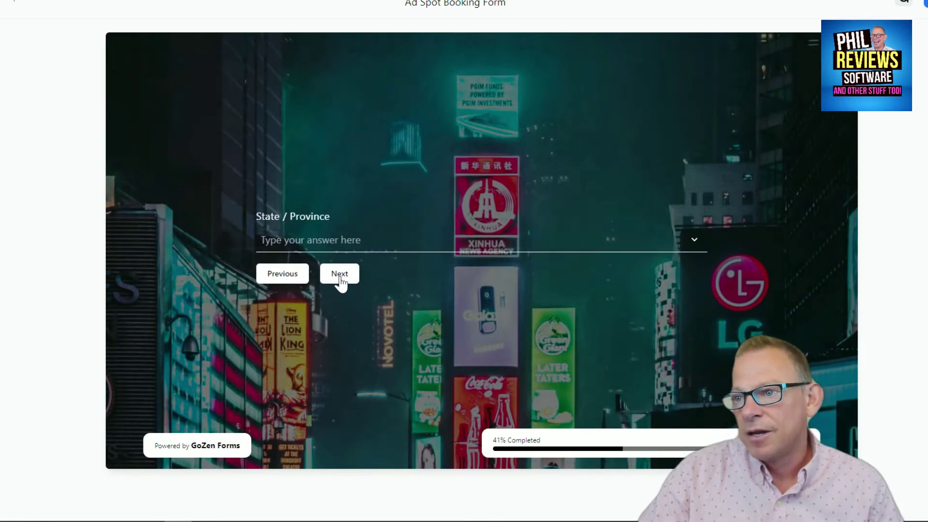
left_click(333, 249)
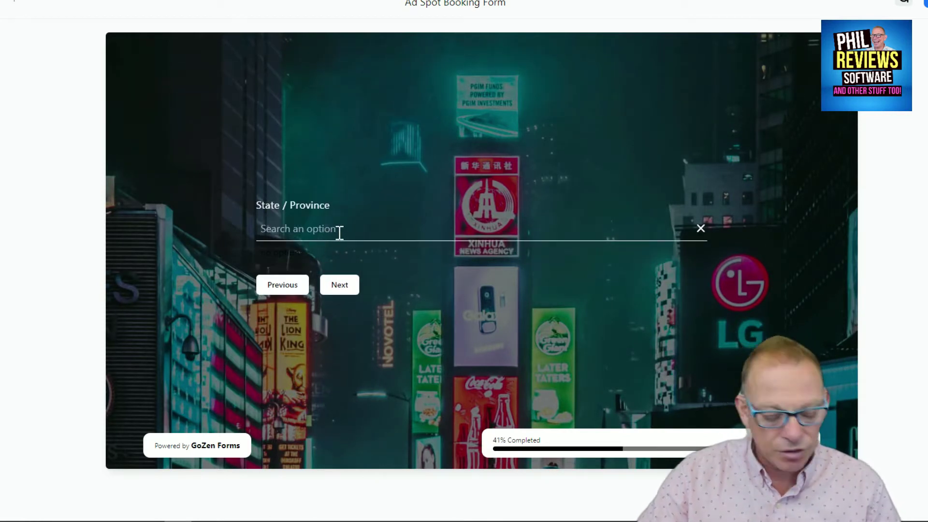
type("Merse")
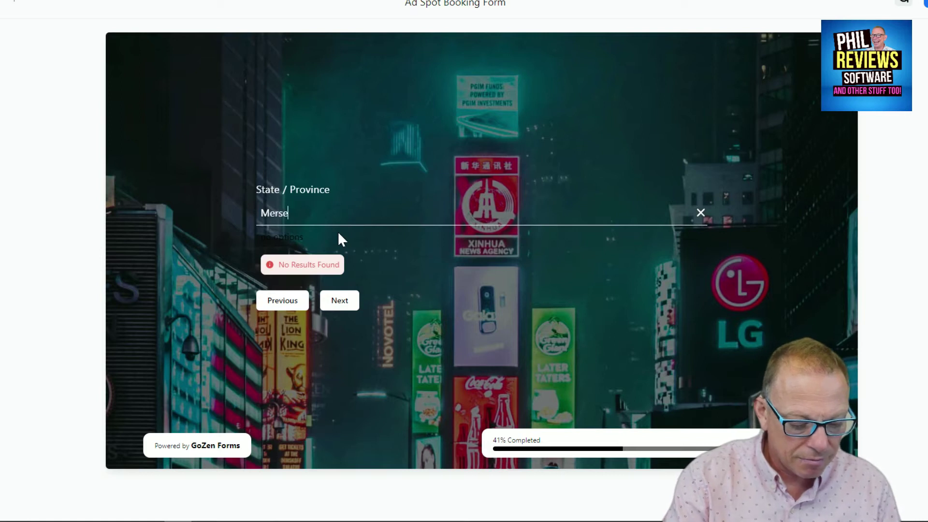
type("yside")
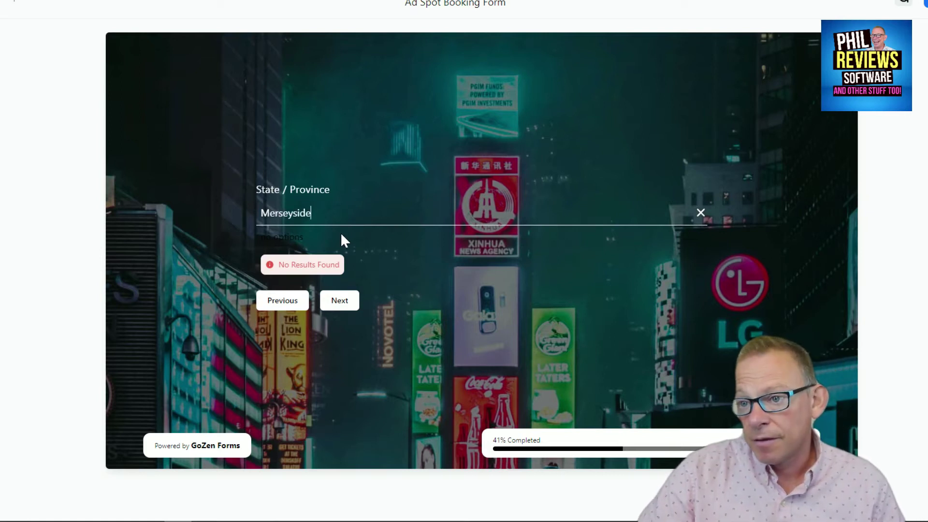
left_click(343, 303)
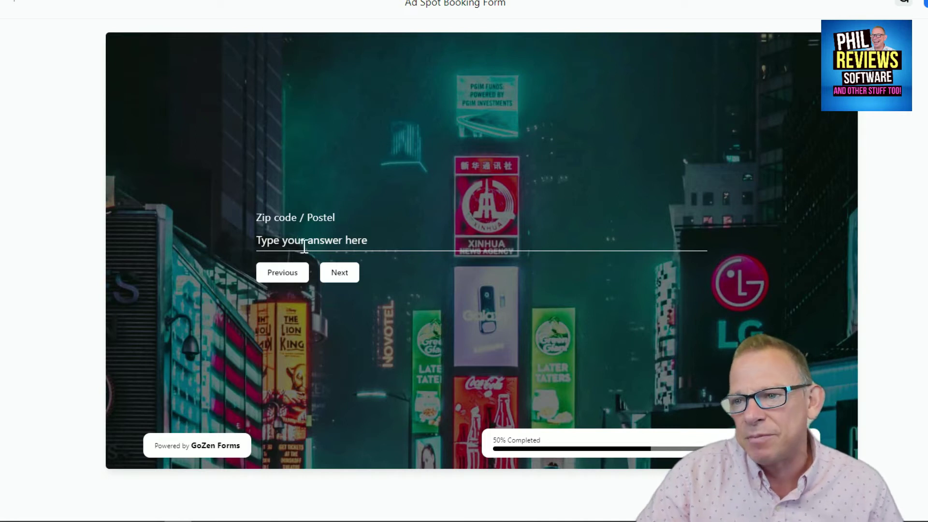
Step: Enter a zip code, then search the Country options for 'uk' and 'Great Britain'
left_click(304, 246)
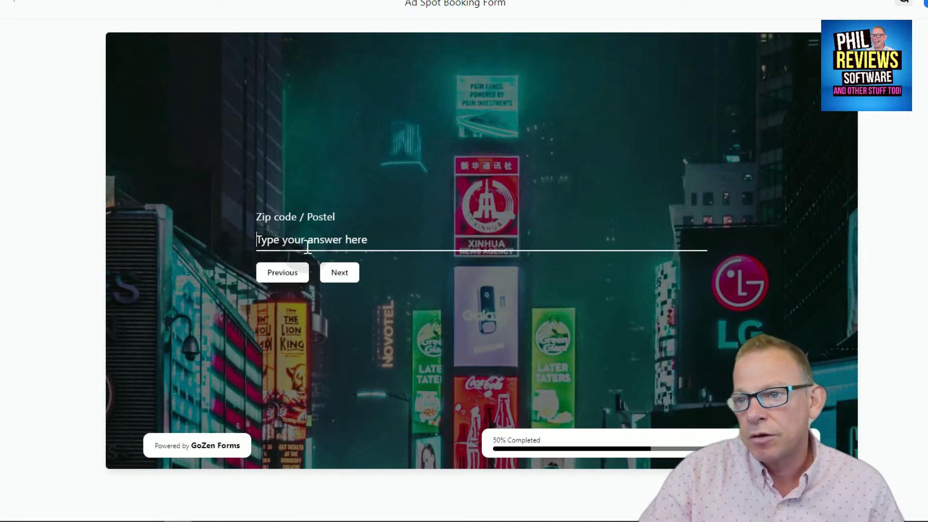
type("ddfg")
left_click(338, 272)
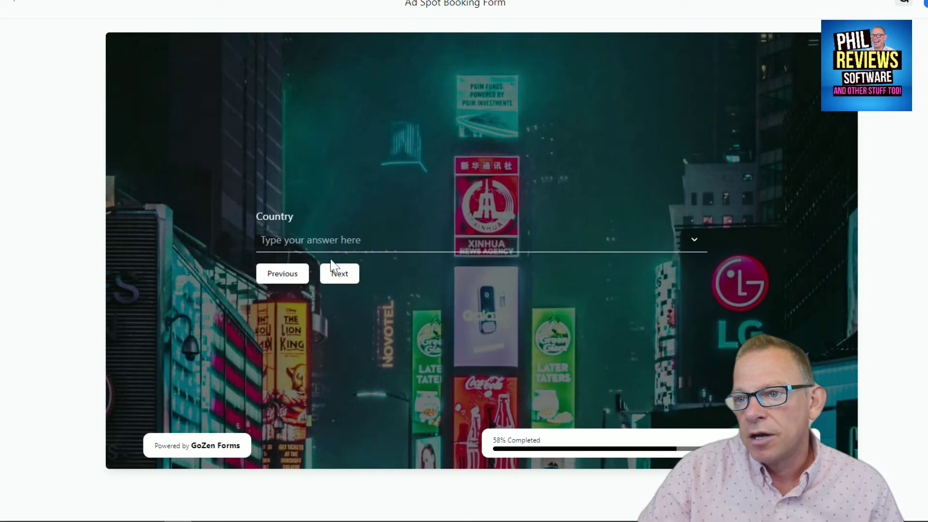
left_click(362, 242)
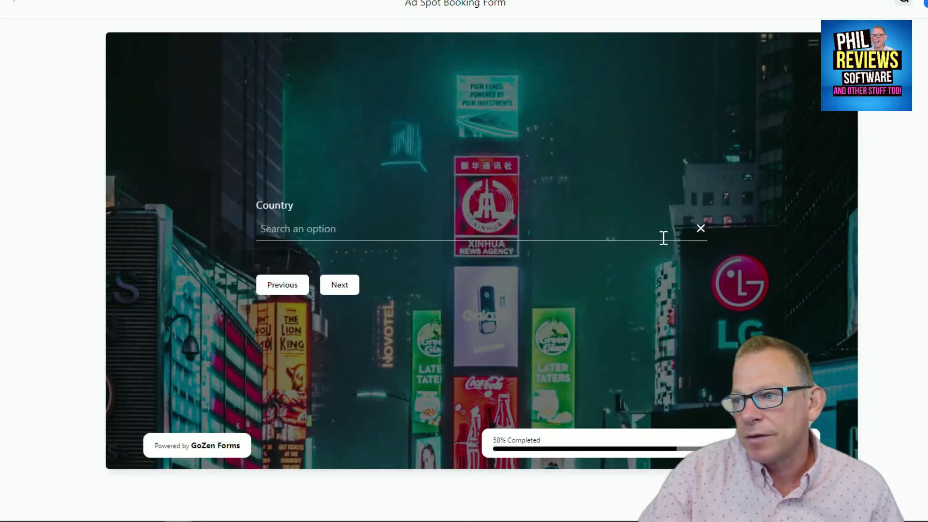
type("uk")
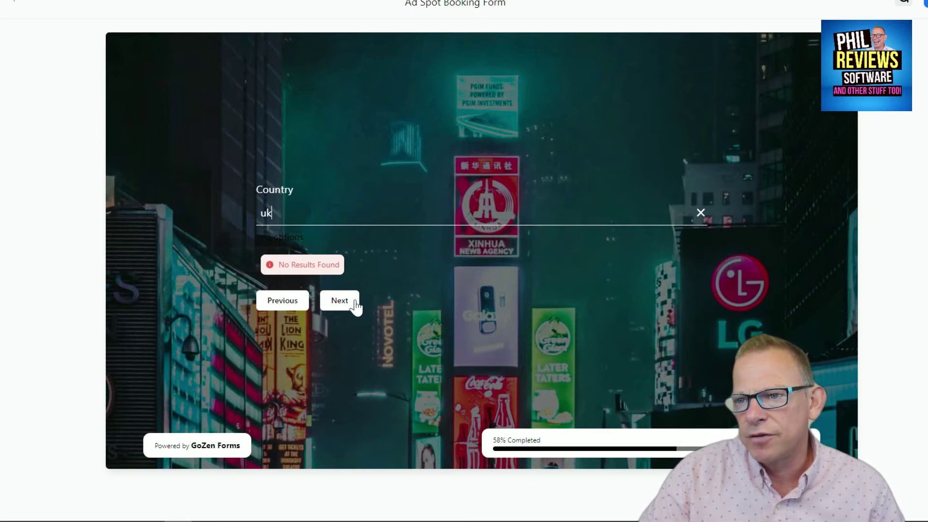
key("BackSpace")
key("BackSpace")
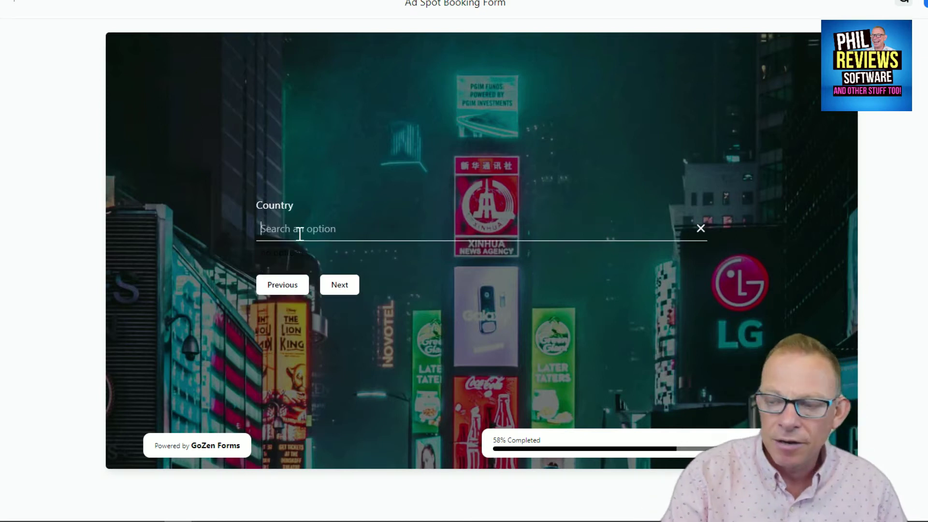
type("Great")
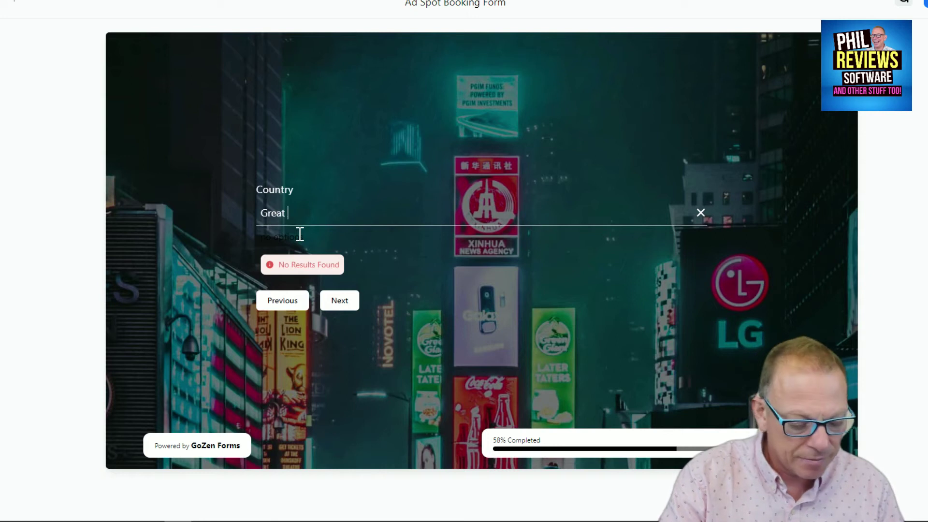
type(" Britain")
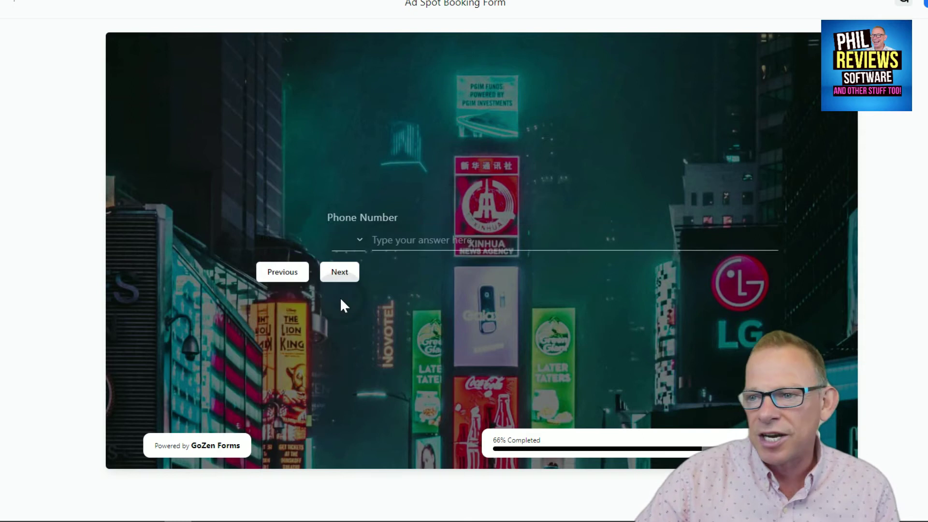
Step: Set the phone country to India, enter a phone number, and try to continue
left_click(283, 242)
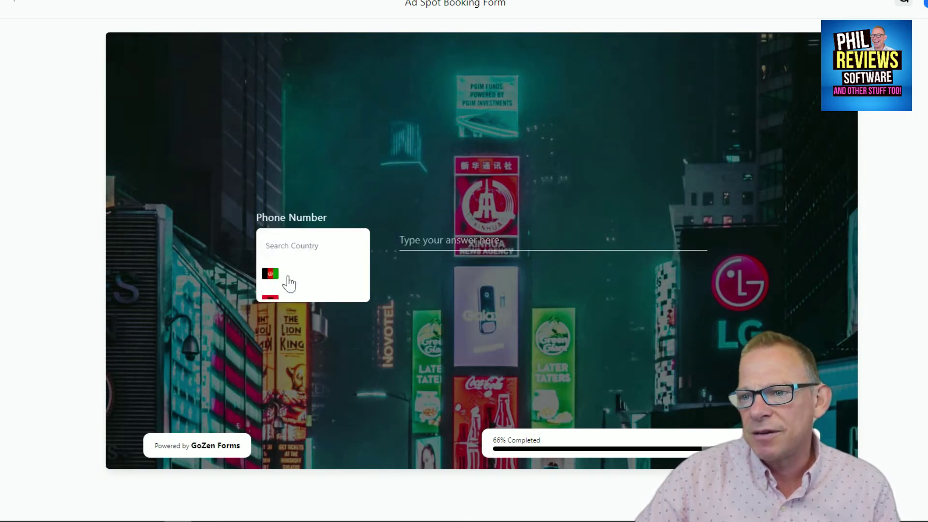
scroll(289, 283, "down", 15)
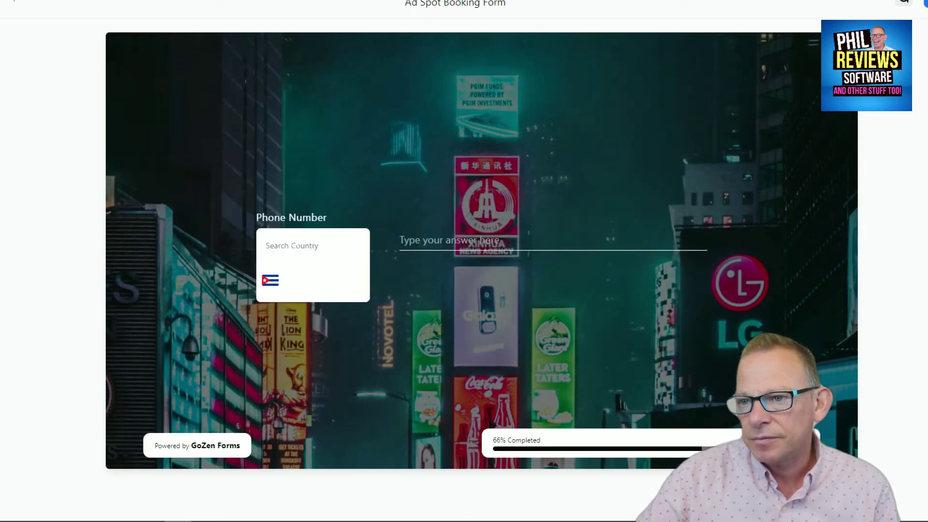
scroll(289, 281, "down", 10)
left_click(270, 280)
left_click(367, 240)
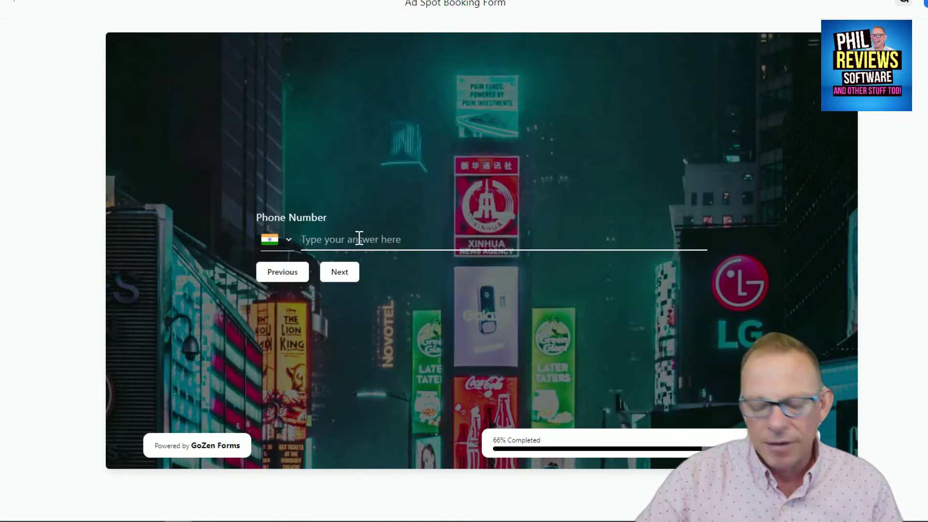
type("004466")
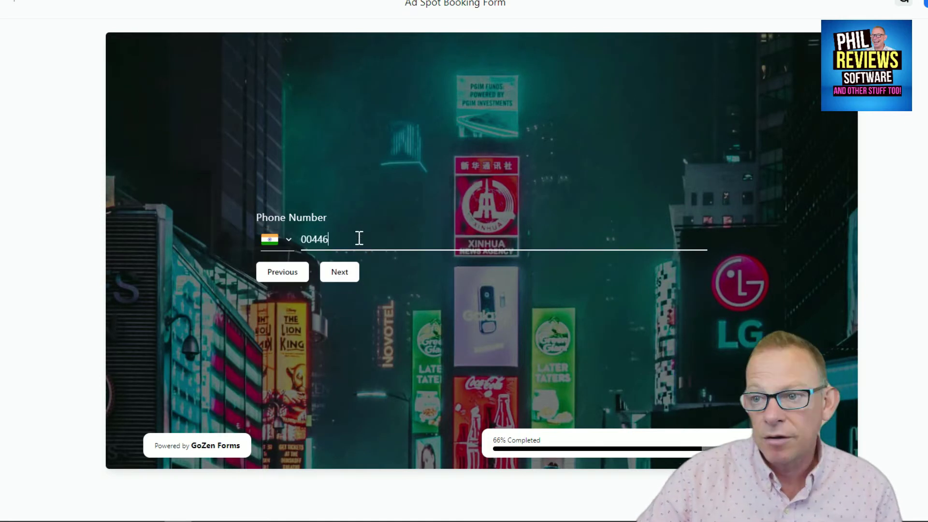
left_click(347, 272)
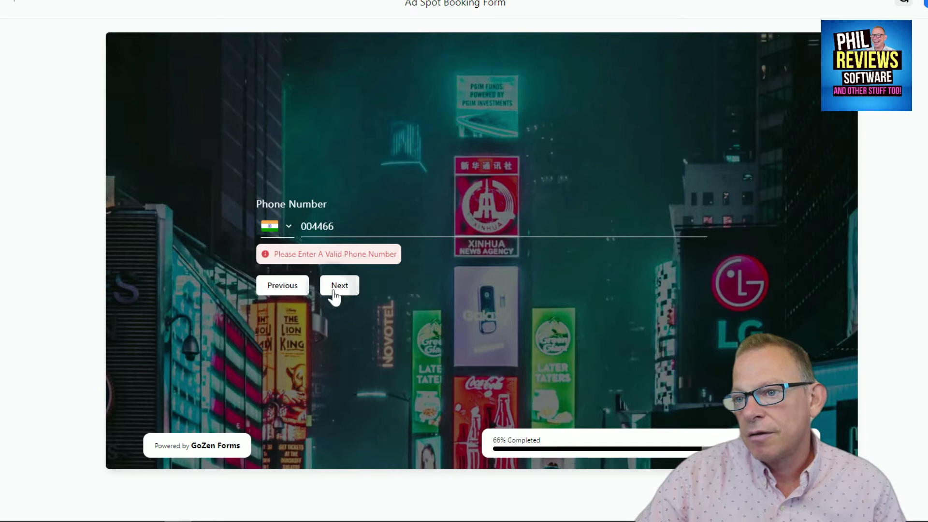
Step: Reopen the phone country list and search it for 'uk' and 'gb'
left_click(287, 231)
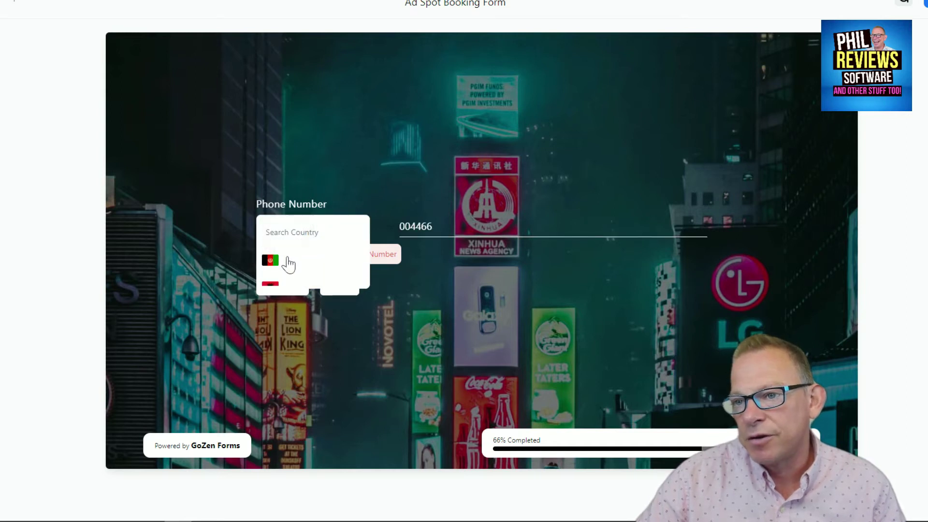
scroll(286, 263, "down", 10)
scroll(287, 263, "down", 15)
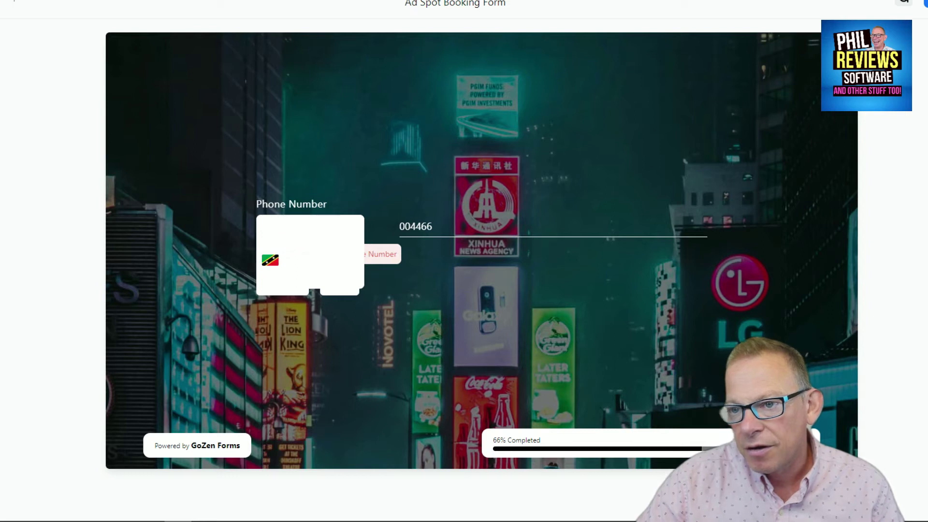
scroll(286, 263, "up", 20)
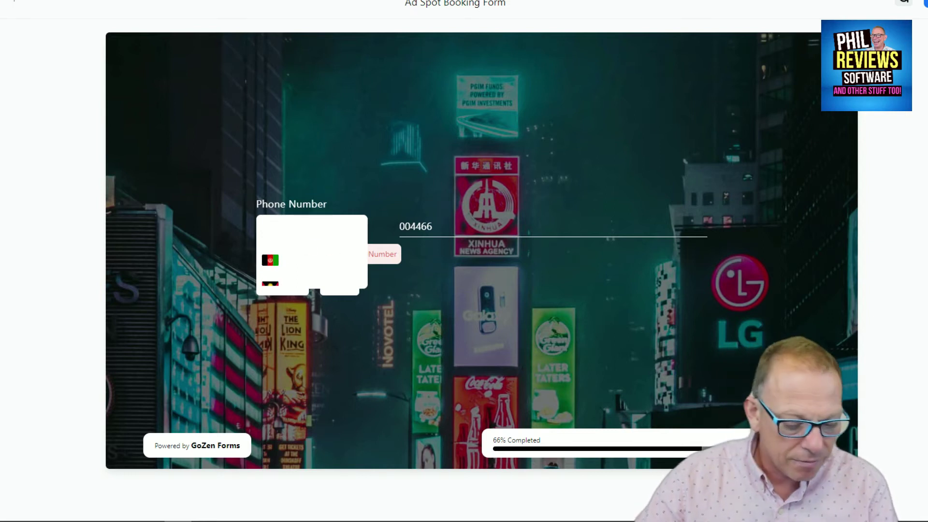
type("uk")
key("BackSpace")
key("BackSpace")
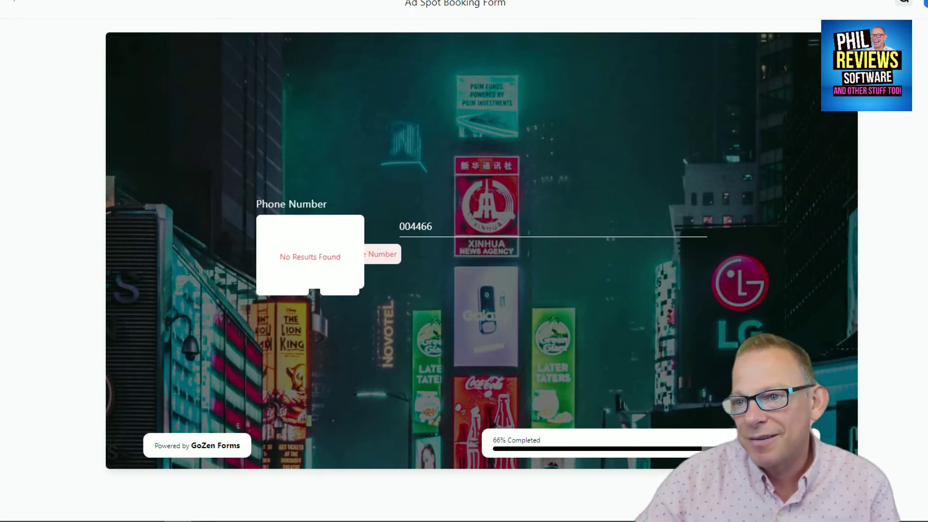
type("gb")
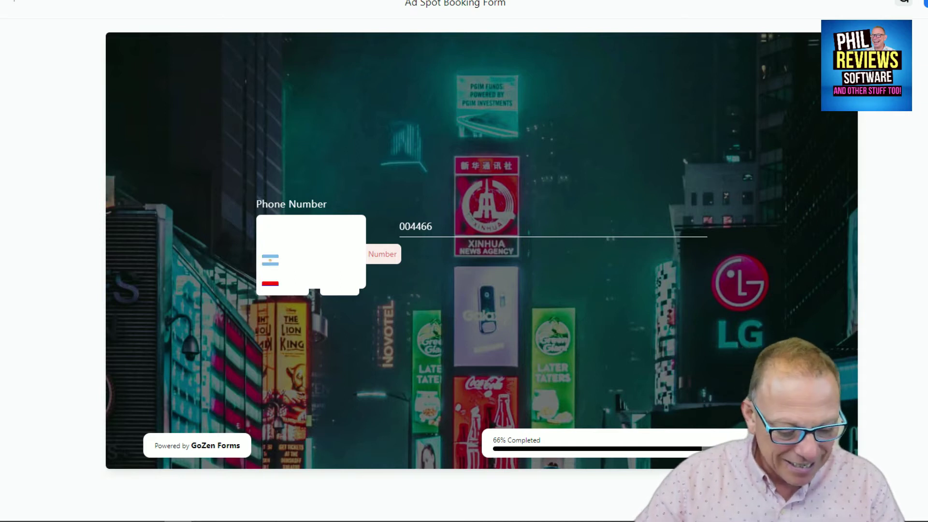
key("BackSpace")
key("BackSpace")
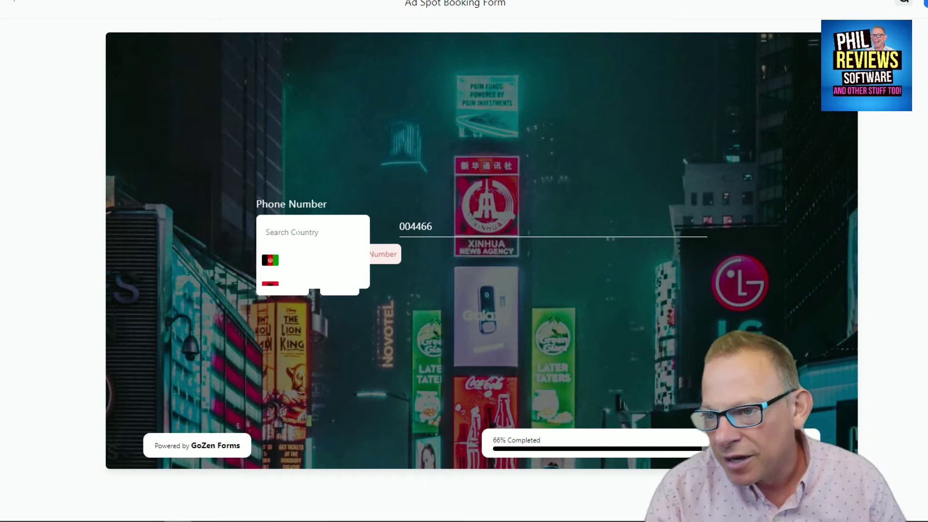
Step: Scroll down the phone country list toward the United Kingdom
scroll(319, 257, "down", 5)
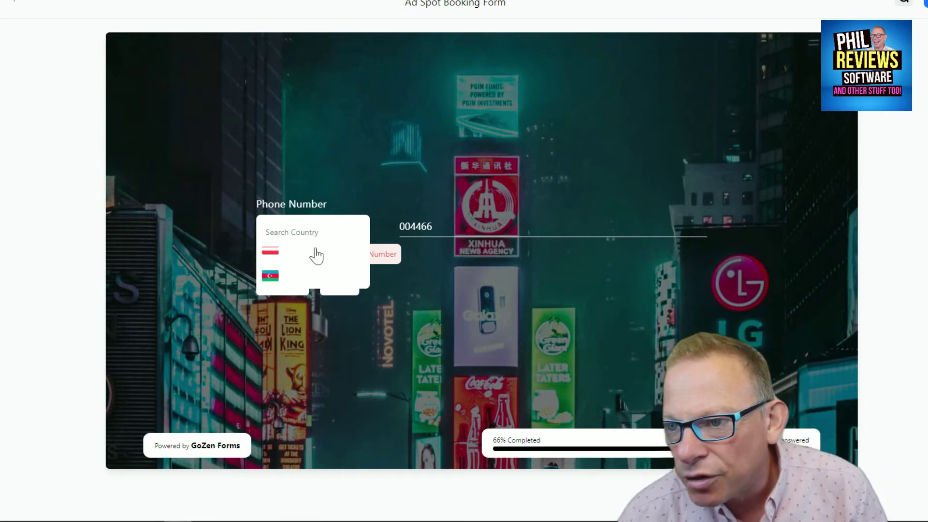
scroll(317, 269, "down", 2)
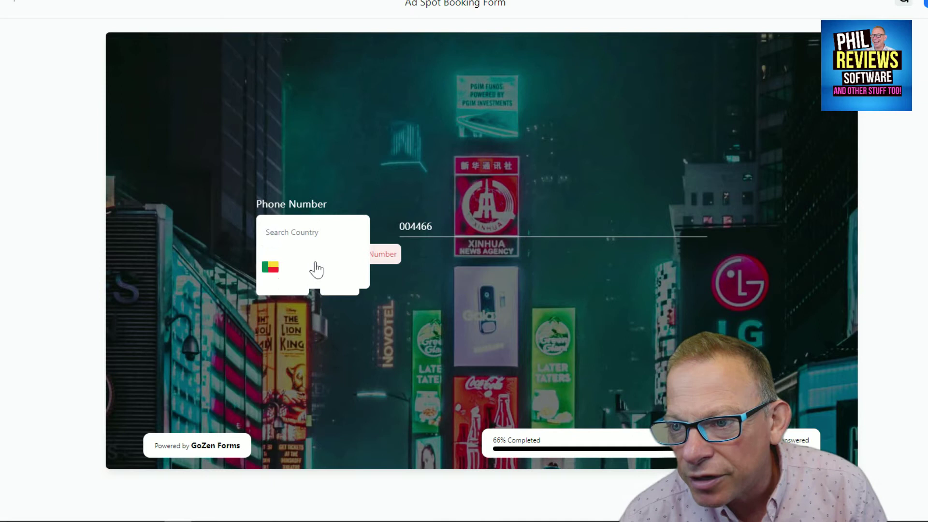
scroll(316, 269, "down", 3)
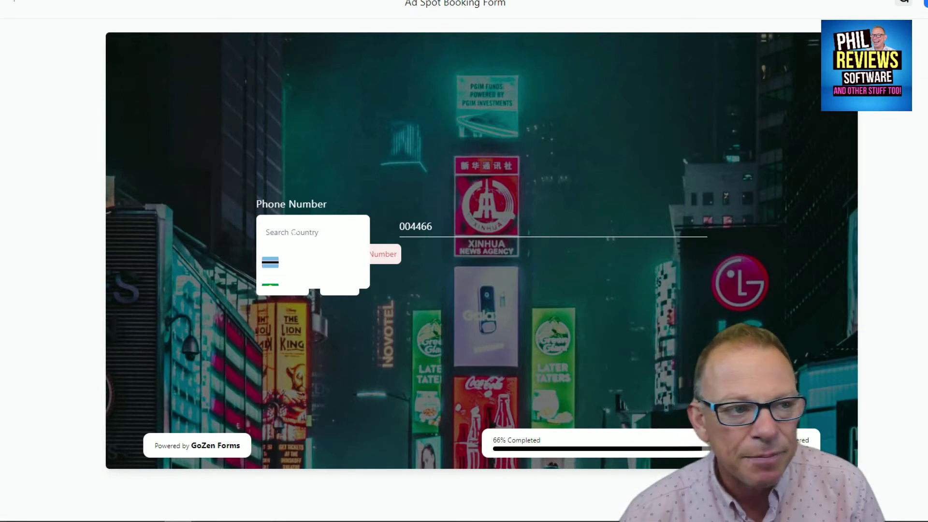
scroll(310, 271, "down", 4)
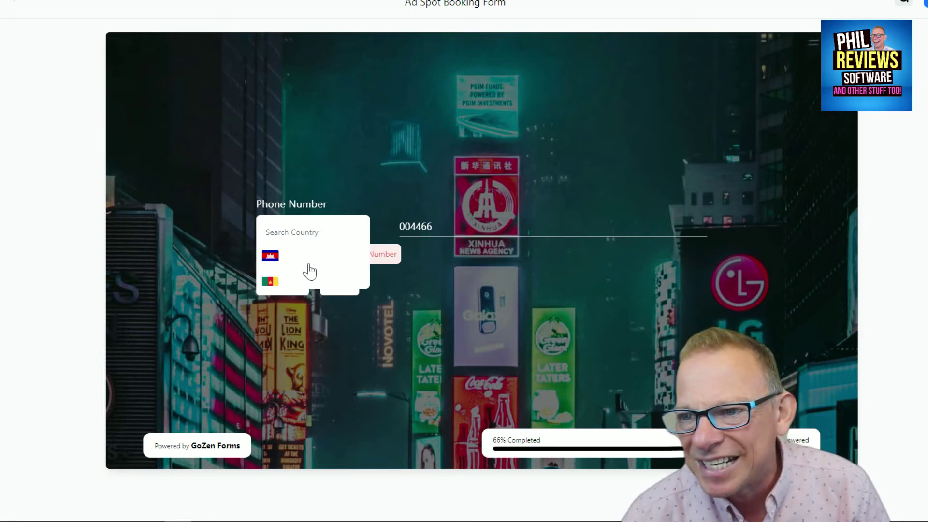
scroll(309, 272, "down", 5)
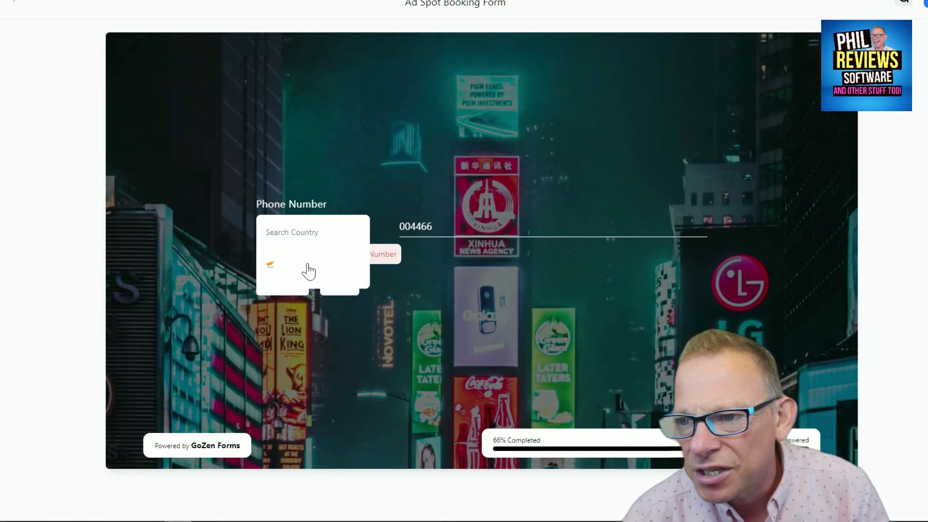
scroll(308, 272, "down", 1)
scroll(308, 272, "down", 1)
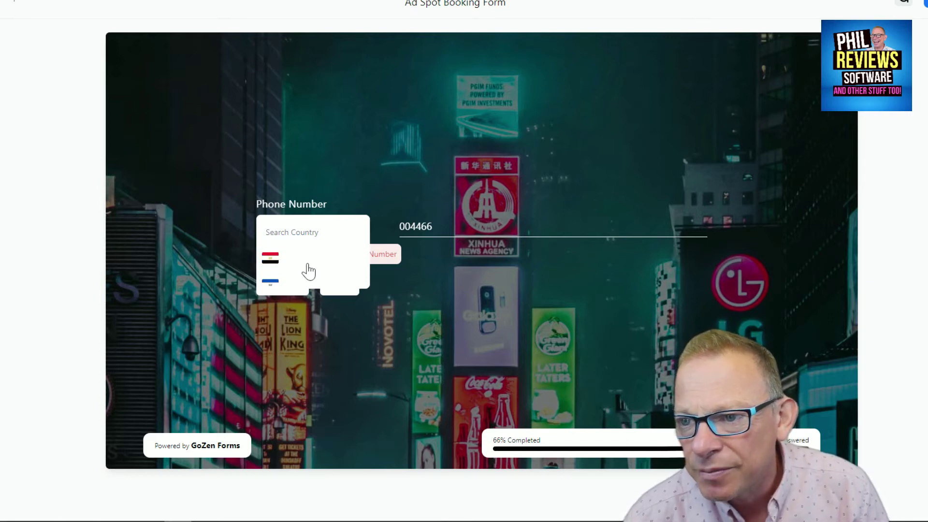
scroll(309, 272, "down", 3)
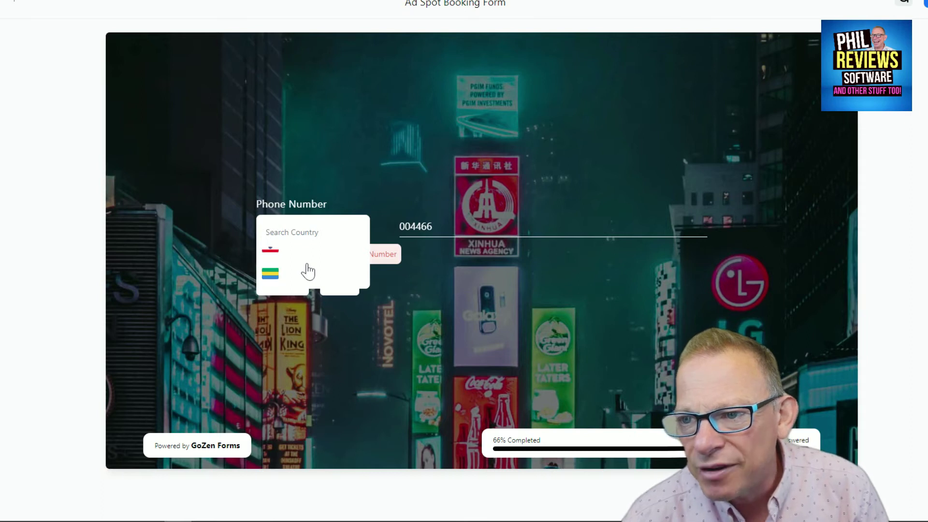
scroll(308, 272, "down", 3)
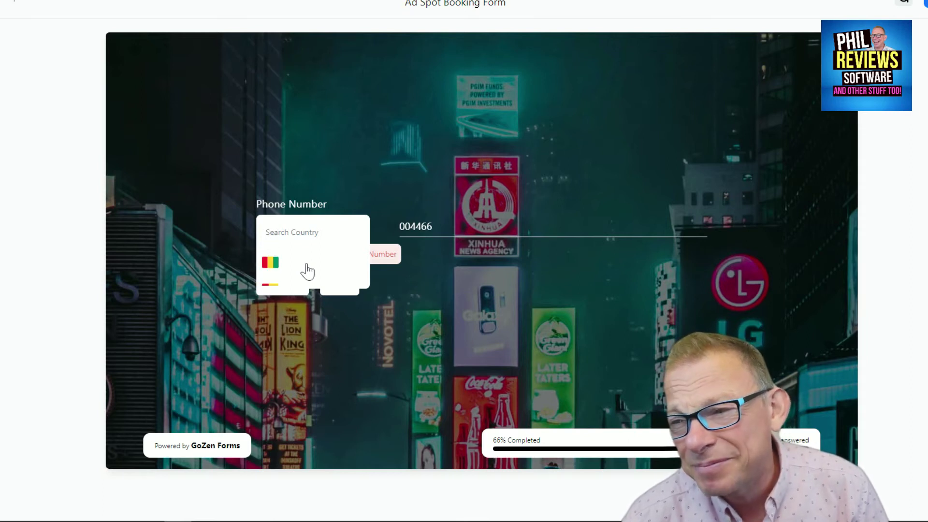
scroll(307, 272, "down", 4)
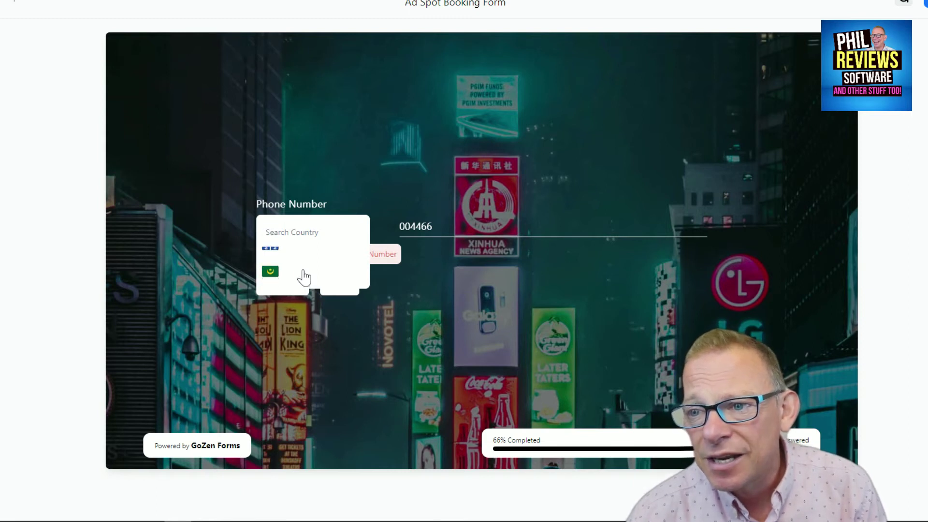
scroll(304, 277, "down", 3)
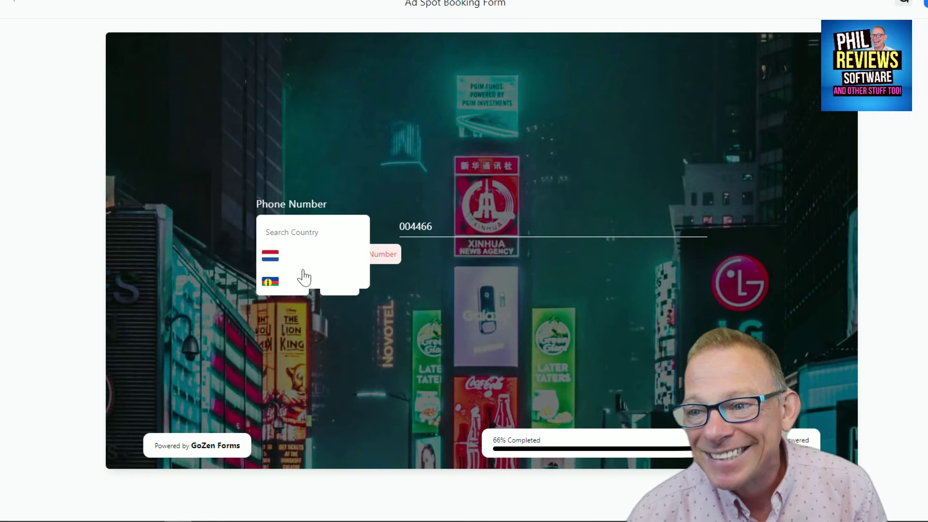
scroll(304, 278, "down", 4)
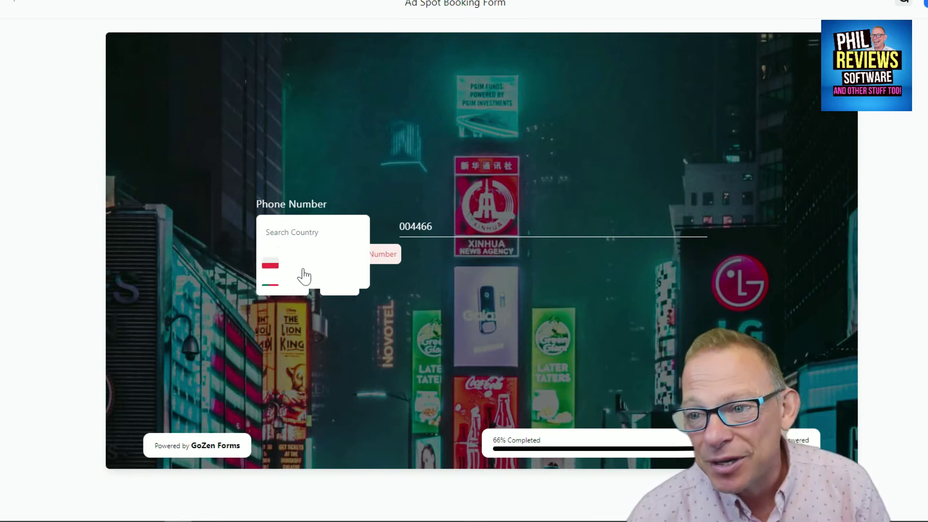
scroll(304, 277, "down", 6)
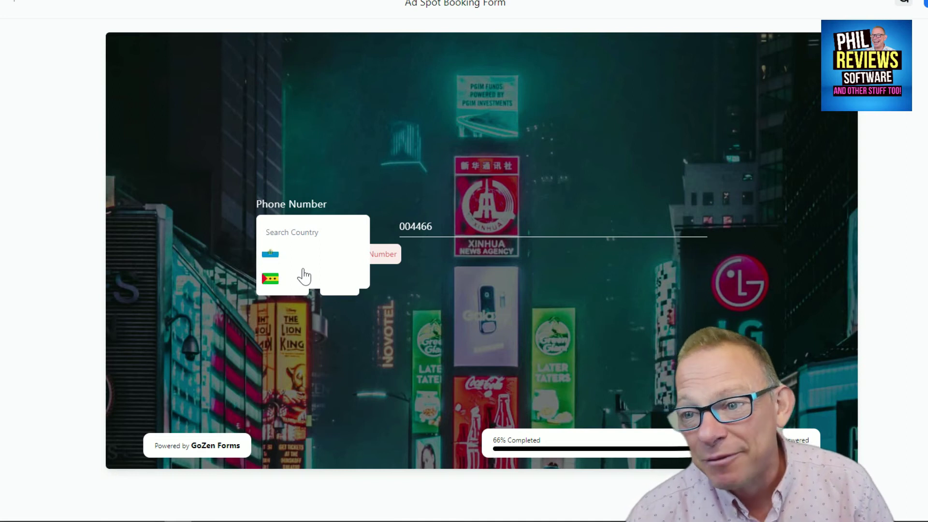
scroll(304, 277, "down", 6)
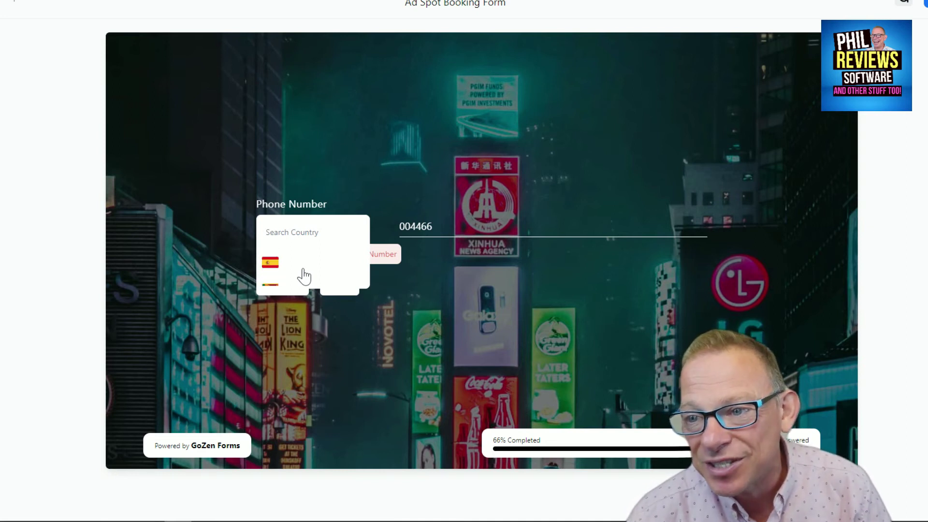
scroll(304, 277, "down", 7)
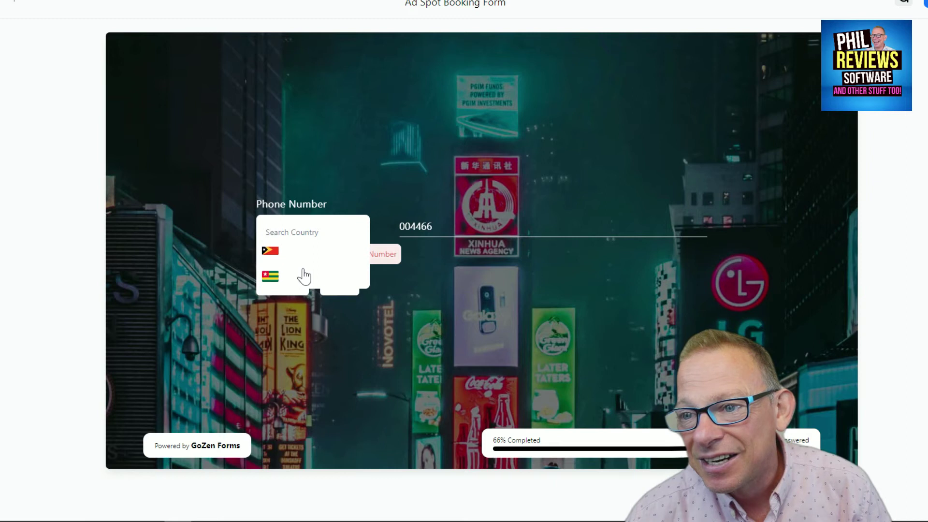
scroll(304, 278, "down", 1)
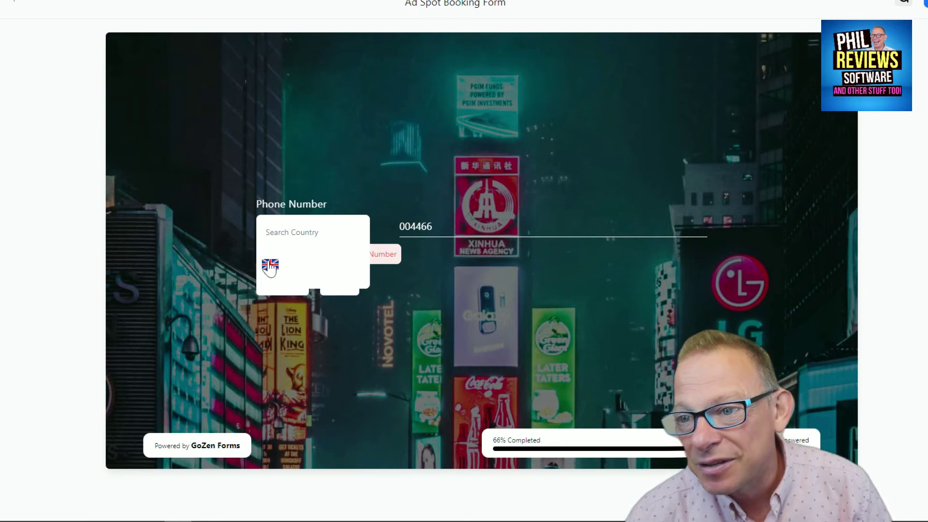
Step: Switch the phone country to the United Kingdom and correct the phone number
left_click(304, 276)
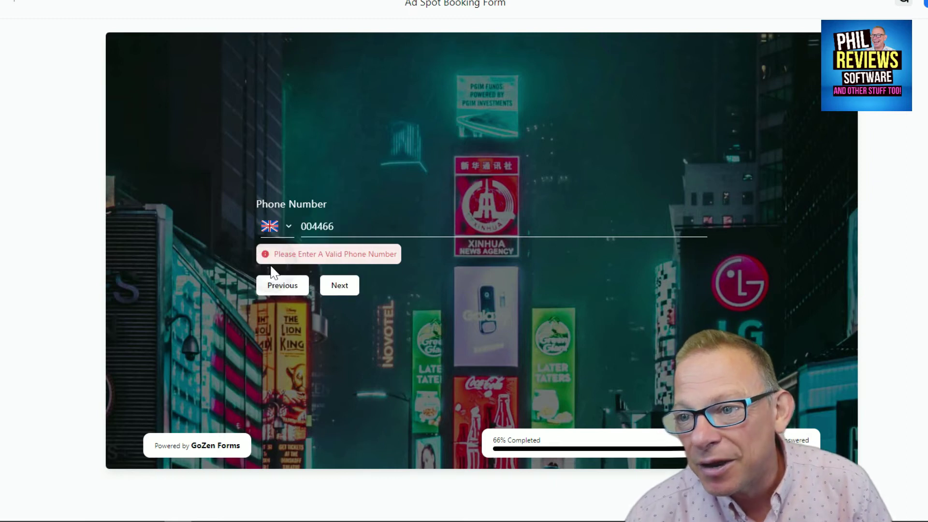
left_click(366, 226)
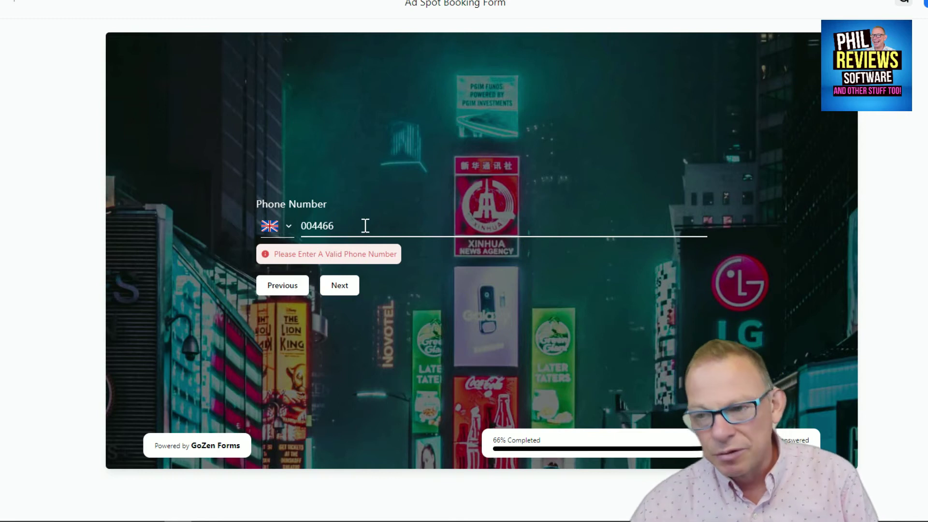
key("BackSpace")
key("BackSpace")
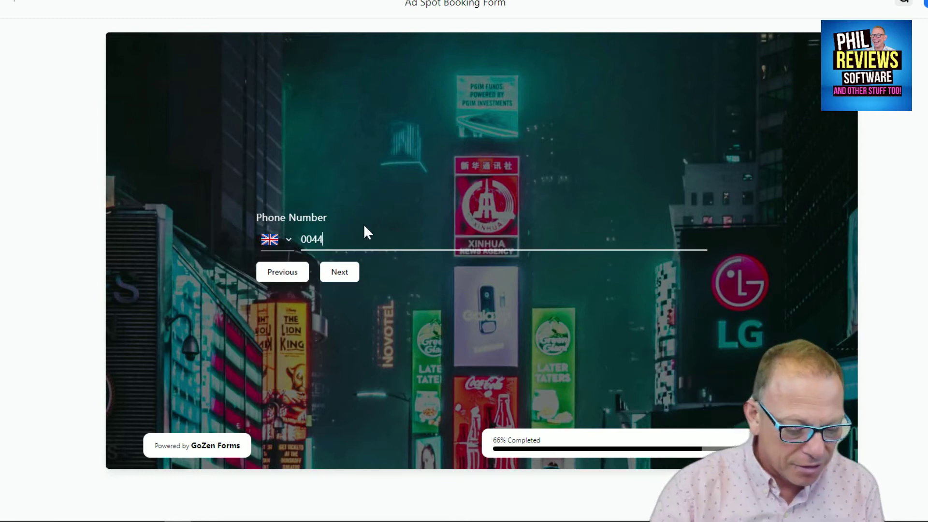
type("7111")
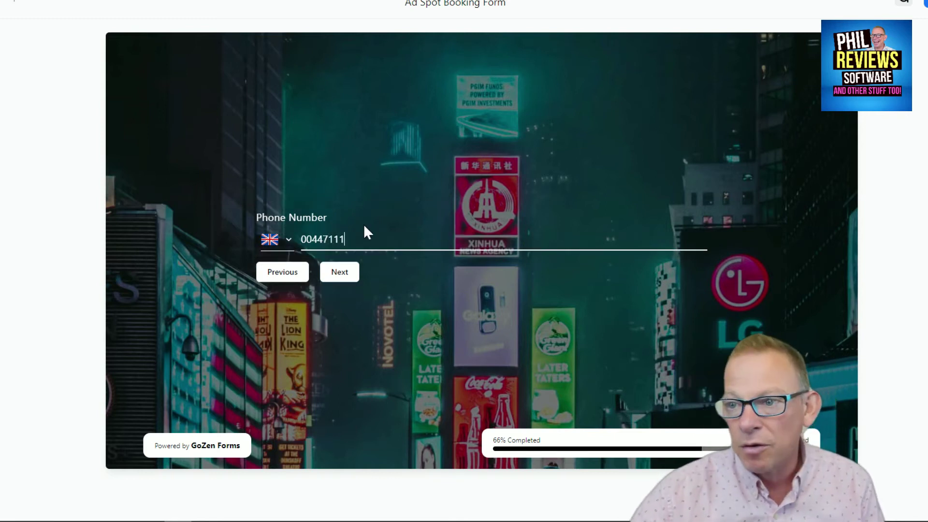
type("111")
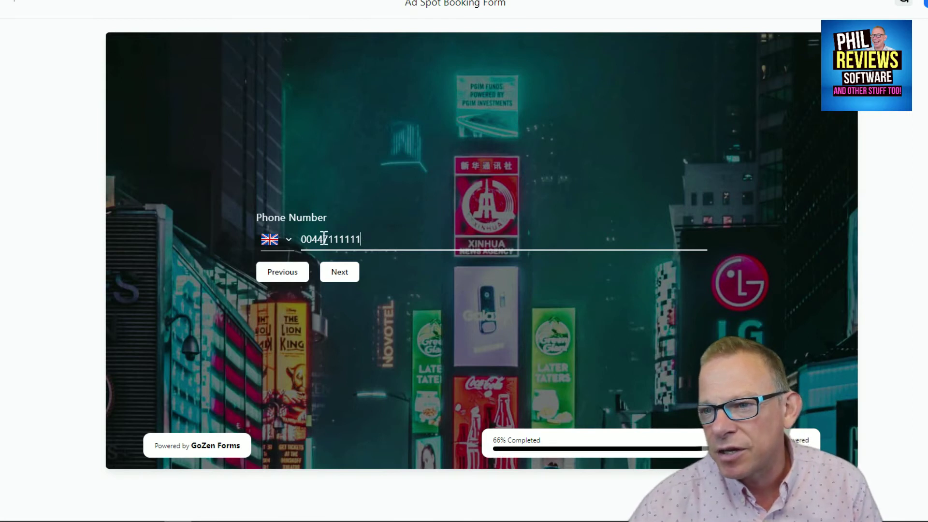
type("11")
left_click(339, 274)
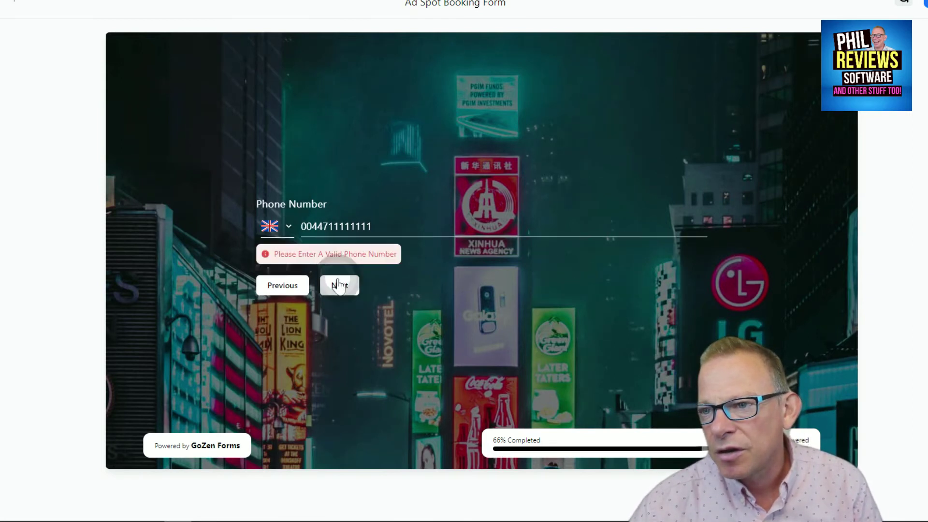
type("1")
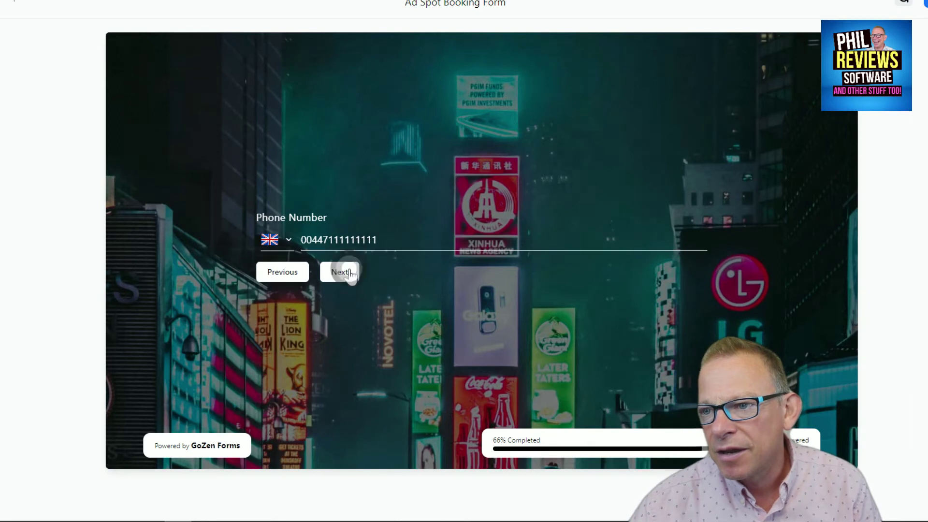
left_click(346, 272)
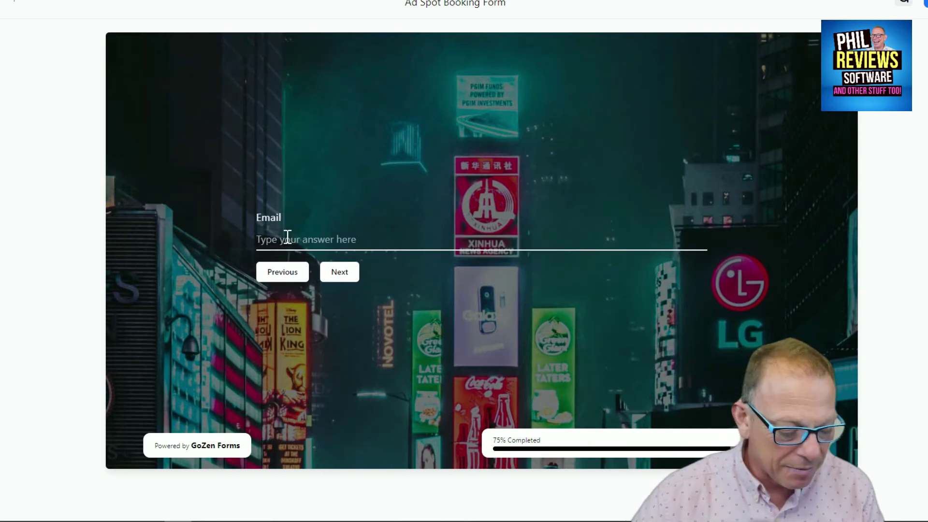
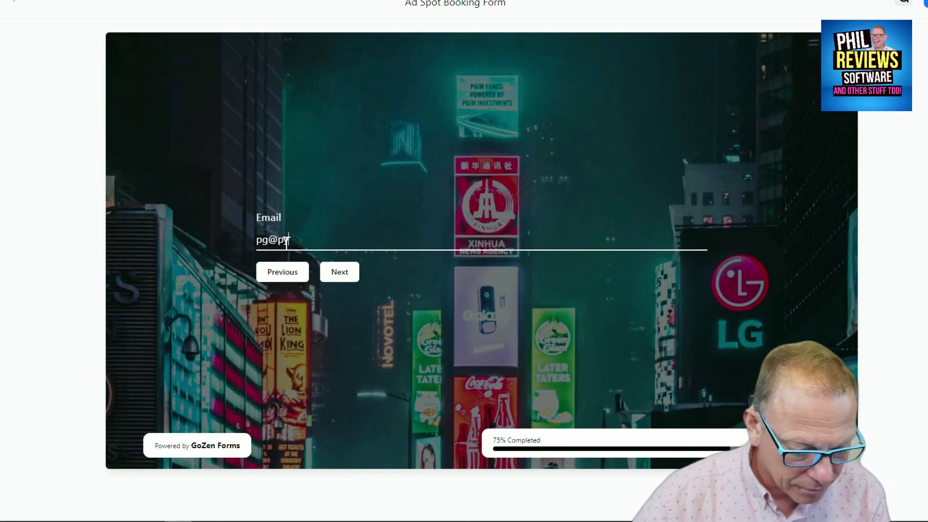
Step: Enter an e-mail address, skip Upload Artwork, and submit the booking form
left_click(334, 274)
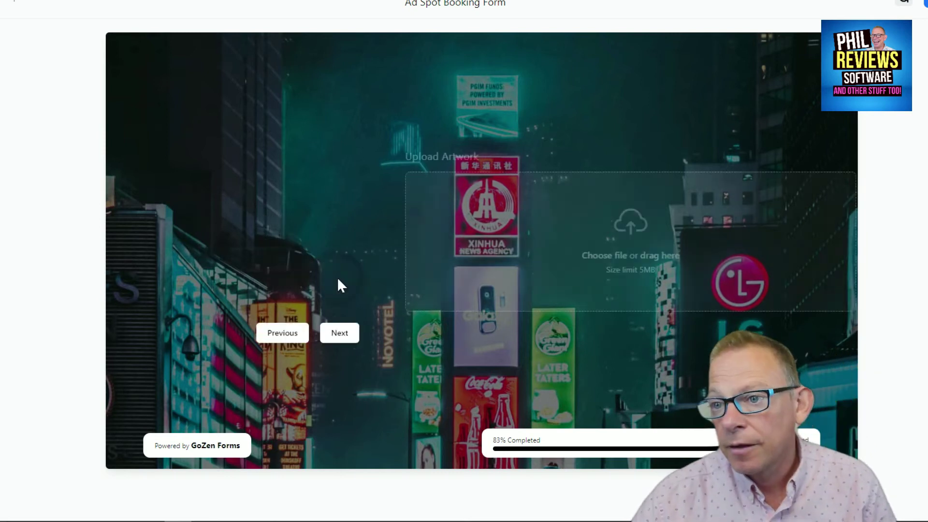
left_click(343, 338)
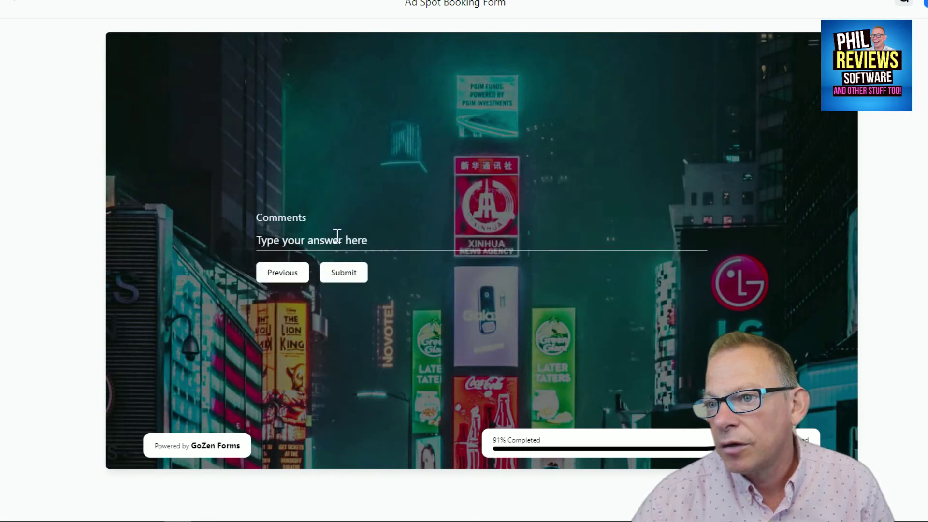
left_click(353, 277)
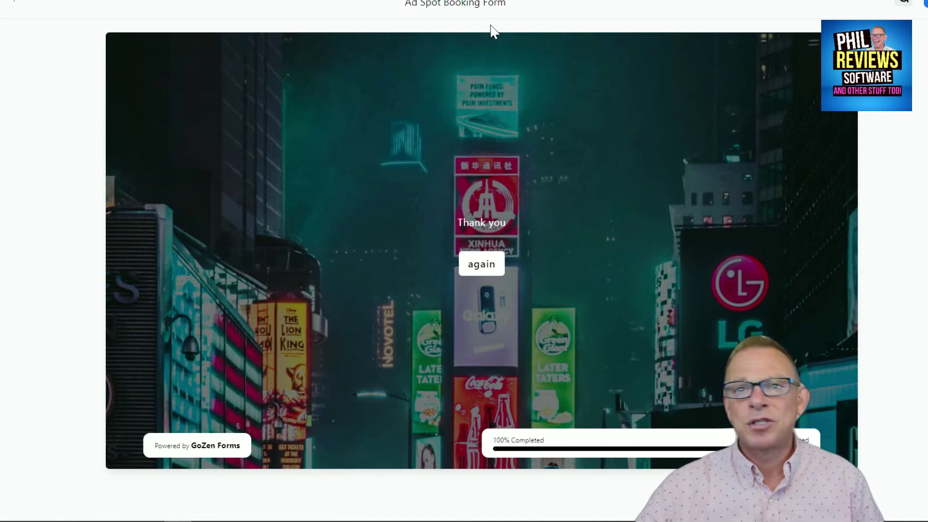
Step: Close the booking form preview to return to the Templates Gallery
key("Escape")
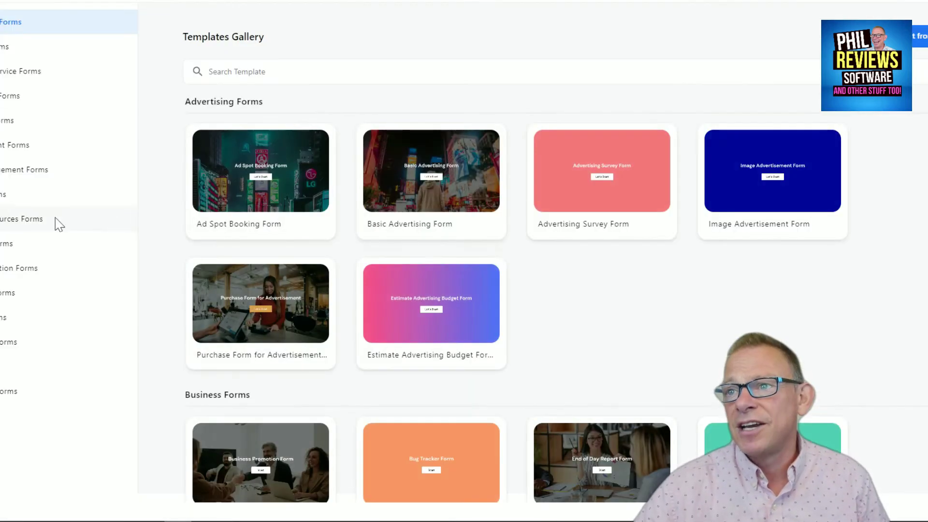
scroll(611, 287, "down", 8)
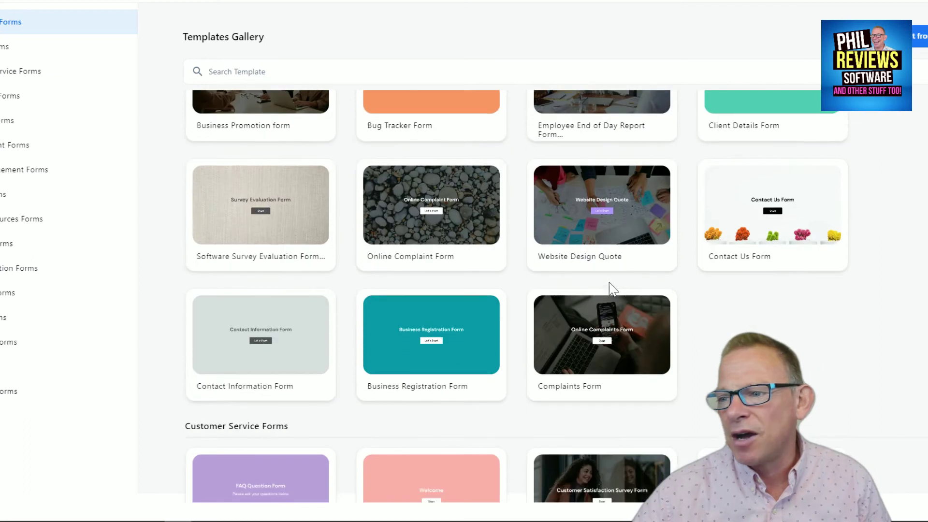
scroll(610, 279, "down", 13)
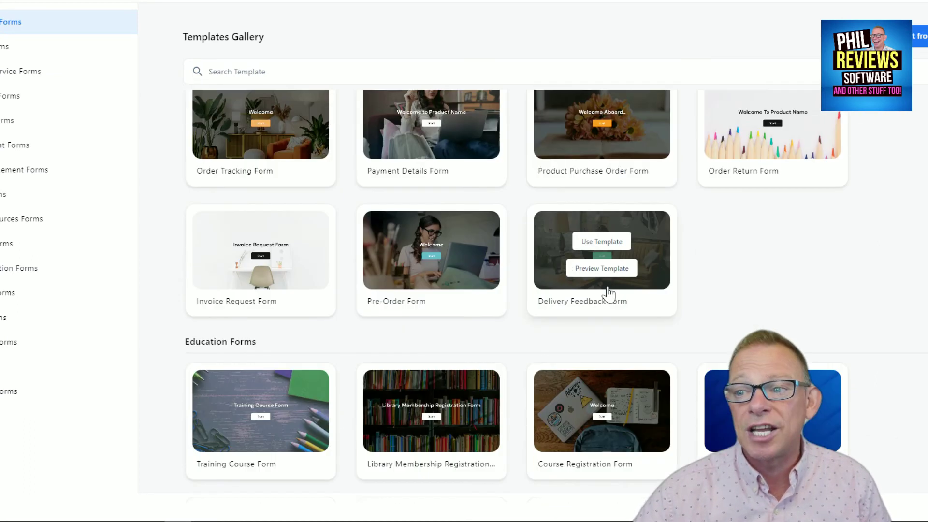
mouse_move(414, 271)
Step: Scroll through the template categories down to the Online Quiz Form card
scroll(742, 230, "up", 9)
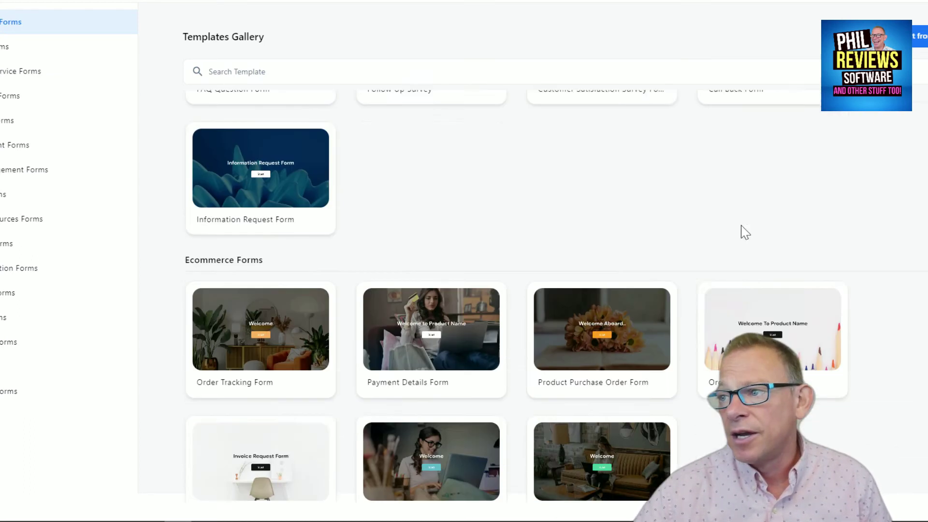
scroll(798, 275, "down", 7)
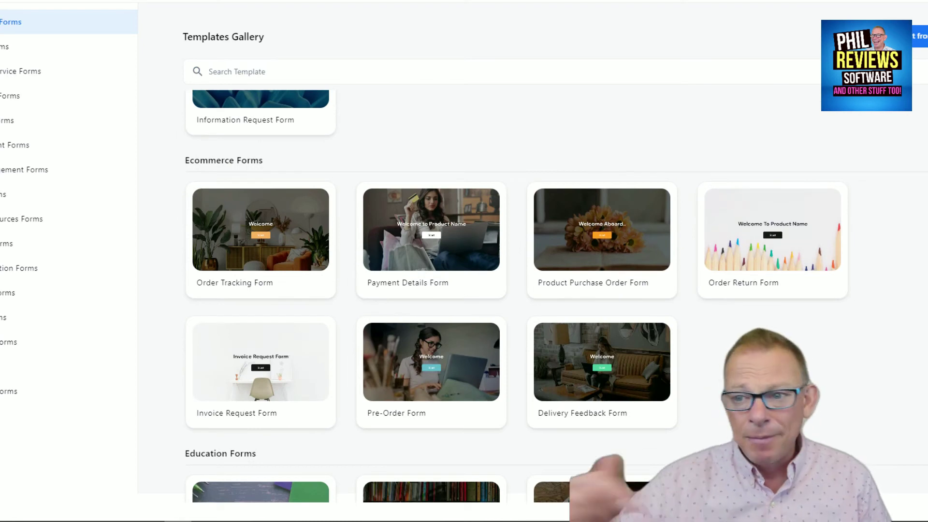
scroll(374, 144, "down", 1)
scroll(690, 261, "down", 3)
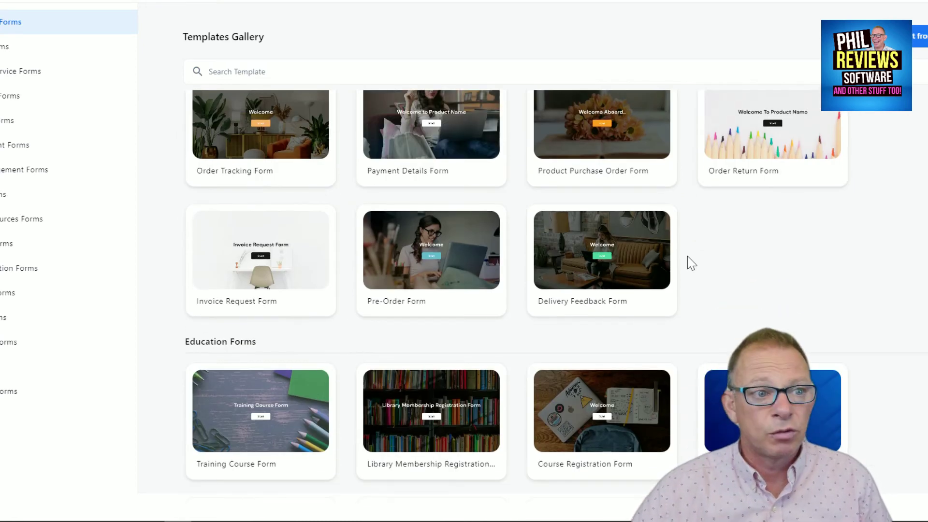
scroll(689, 259, "down", 20)
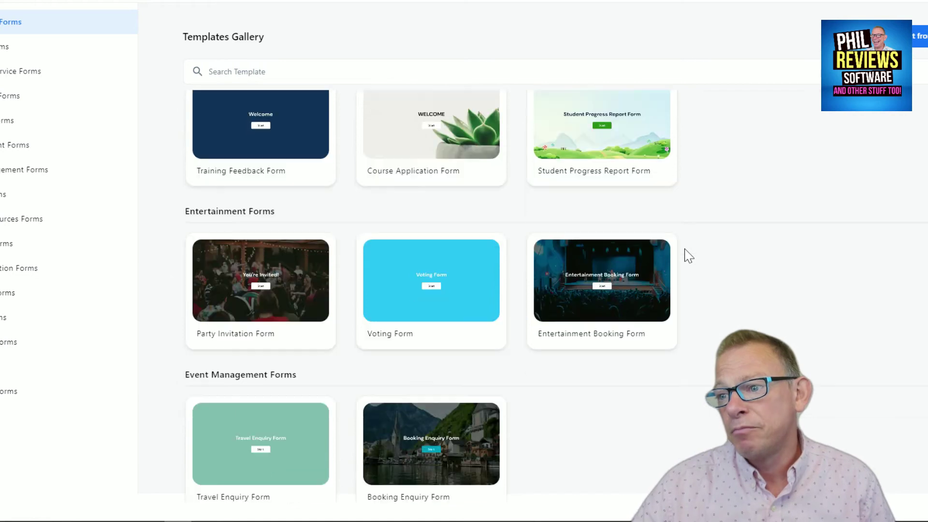
scroll(686, 255, "down", 10)
scroll(687, 255, "up", 12)
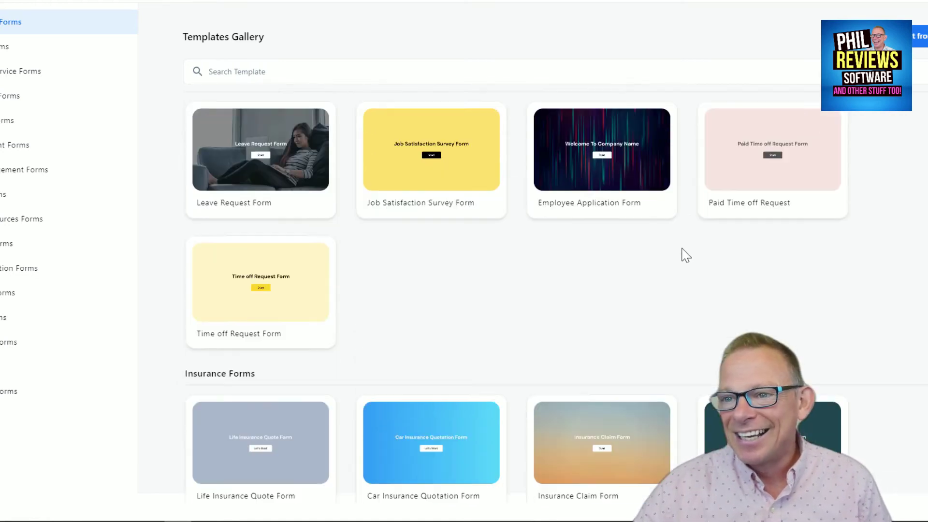
scroll(667, 251, "down", 3)
scroll(663, 247, "up", 20)
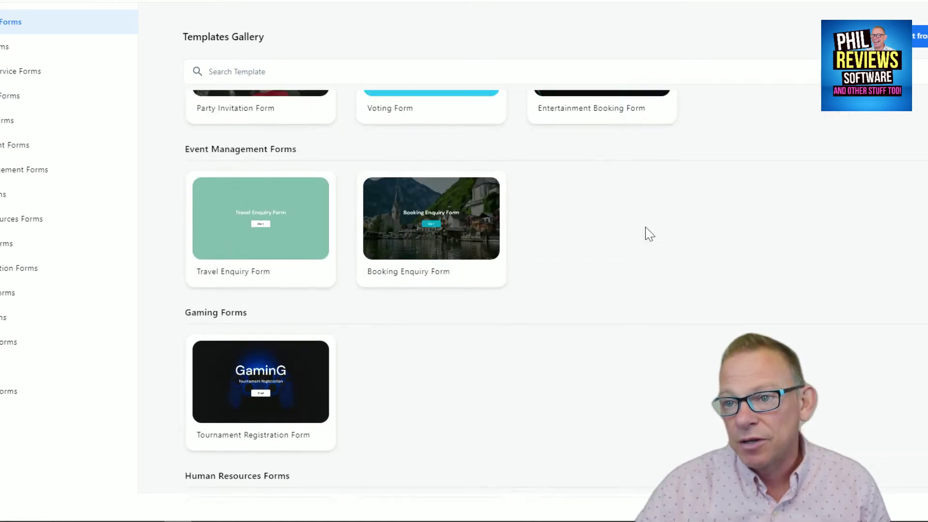
mouse_move(646, 229)
scroll(646, 234, "down", 1)
scroll(646, 232, "up", 6)
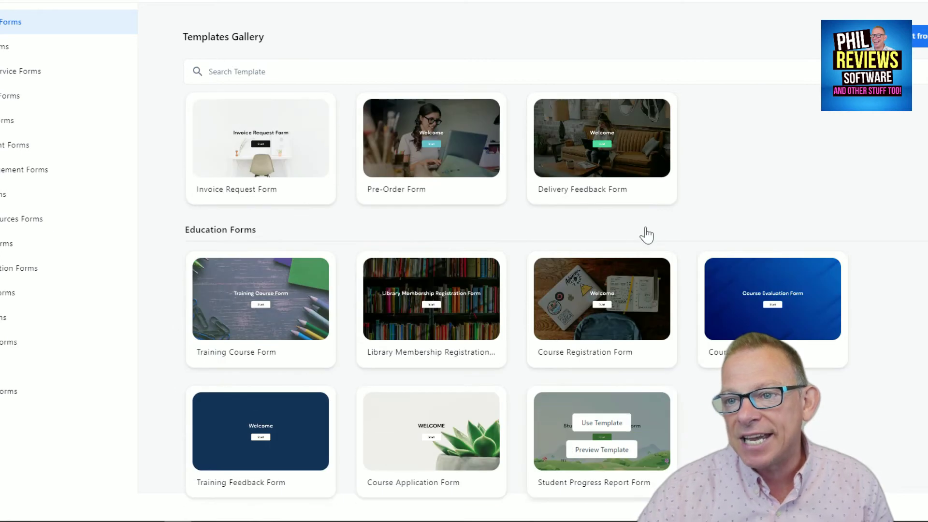
scroll(647, 232, "down", 13)
scroll(644, 223, "down", 12)
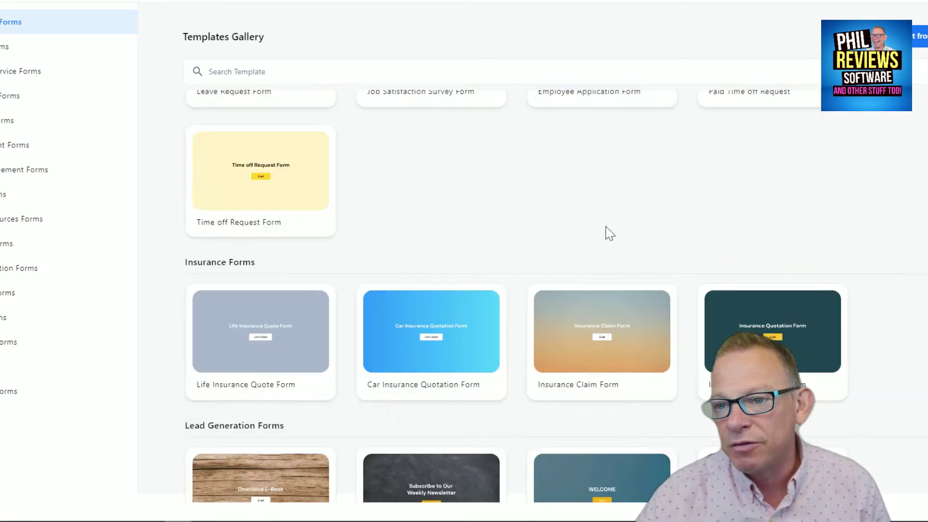
mouse_move(262, 257)
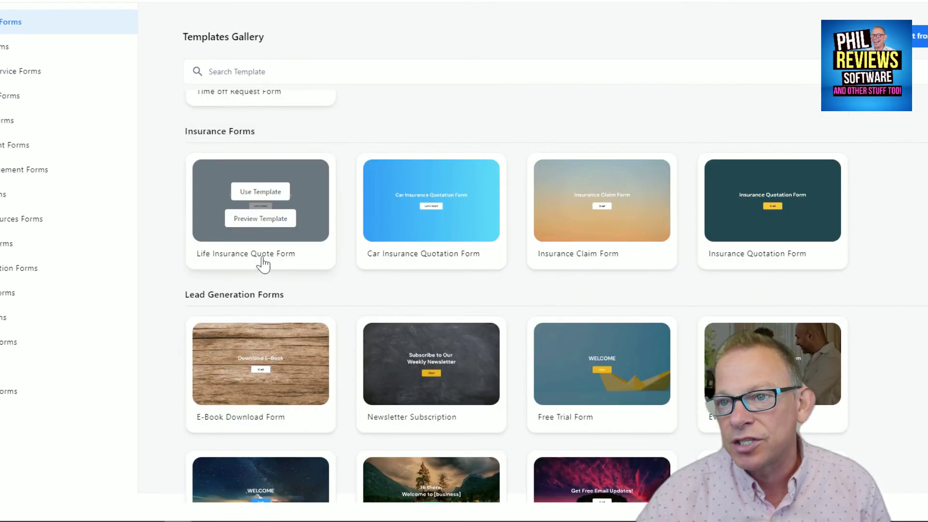
scroll(773, 203, "down", 3)
scroll(725, 290, "down", 6)
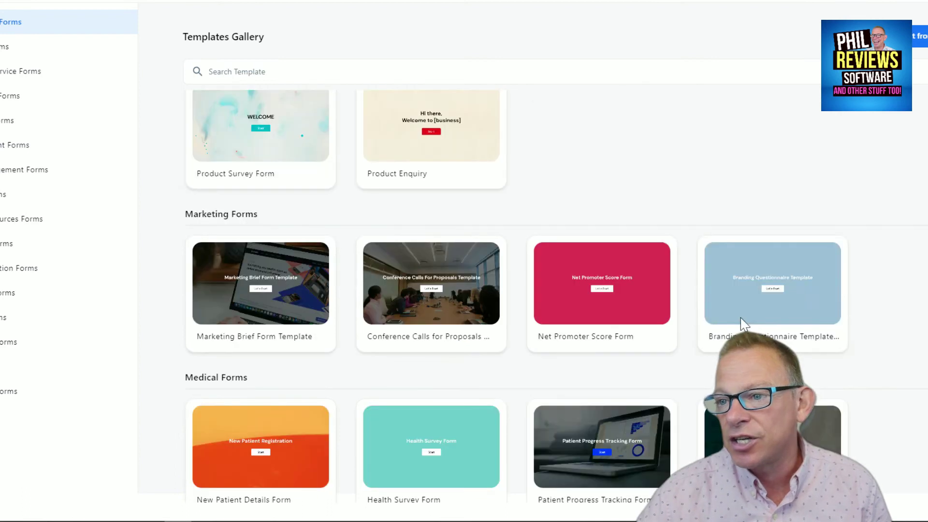
scroll(731, 259, "down", 10)
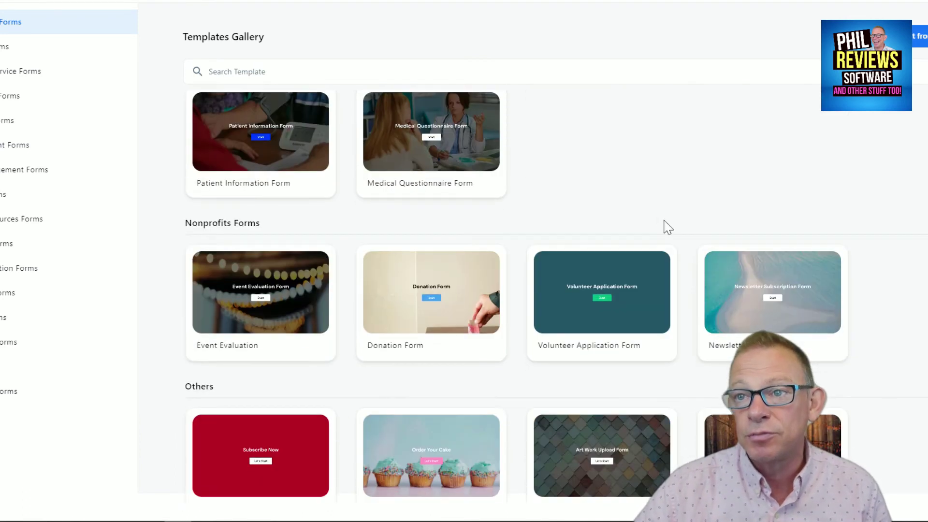
scroll(728, 222, "up", 4)
scroll(722, 224, "down", 4)
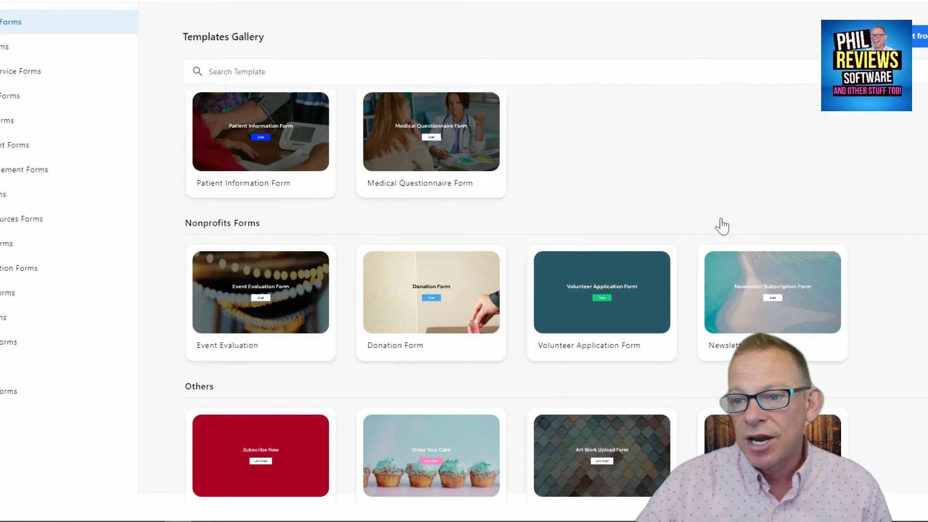
scroll(721, 223, "down", 6)
scroll(527, 298, "down", 6)
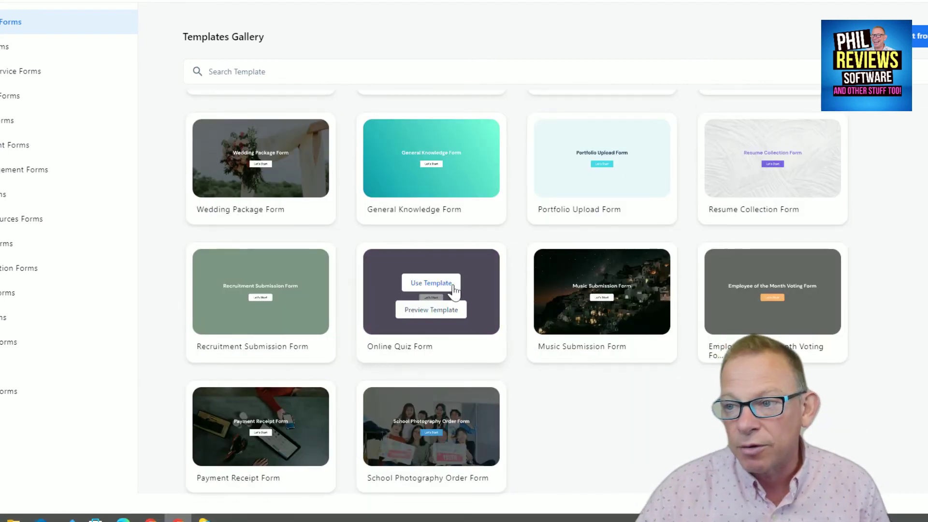
Step: Preview the Online Quiz Form and skip past First Name, Last Name, Student ID and Section
mouse_move(444, 342)
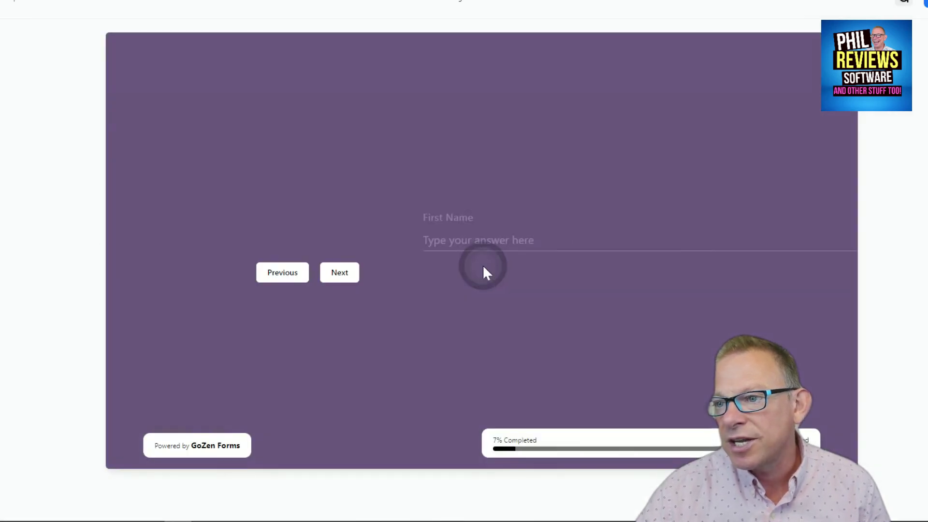
left_click(335, 276)
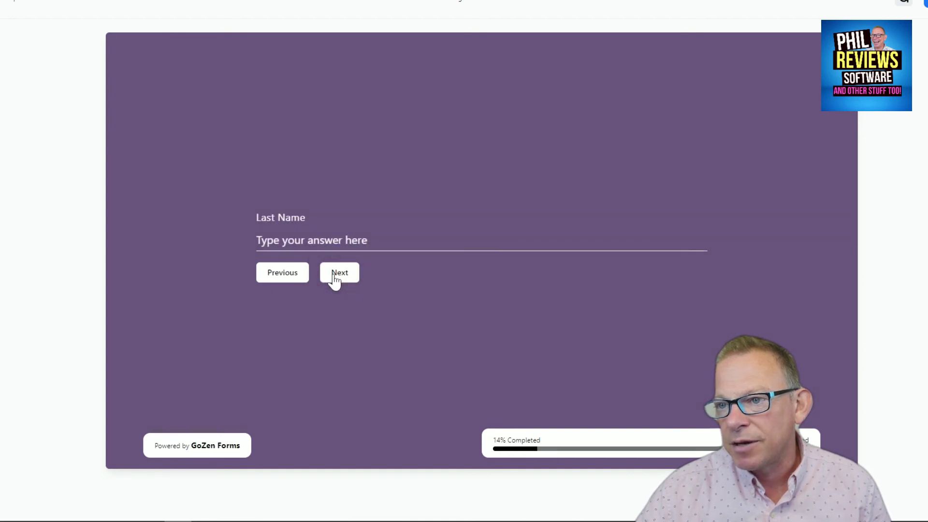
left_click(335, 276)
left_click(335, 276)
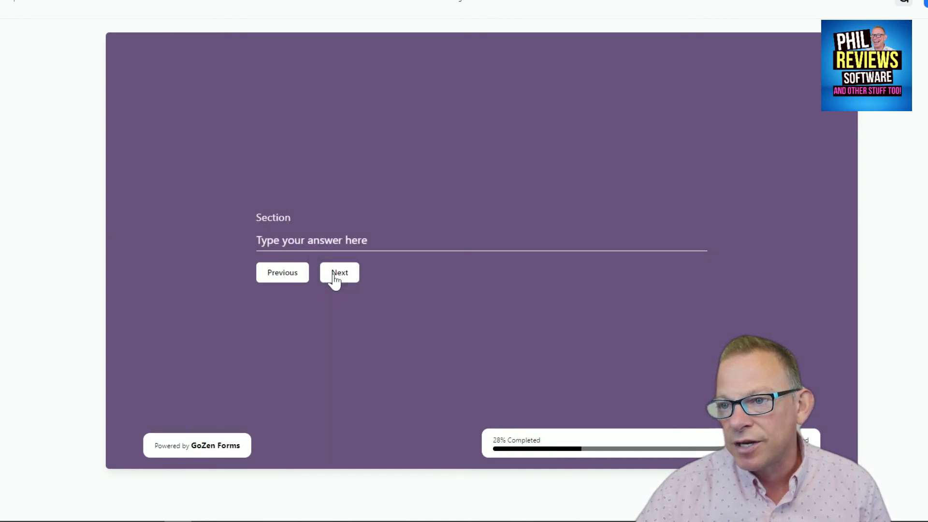
left_click(335, 276)
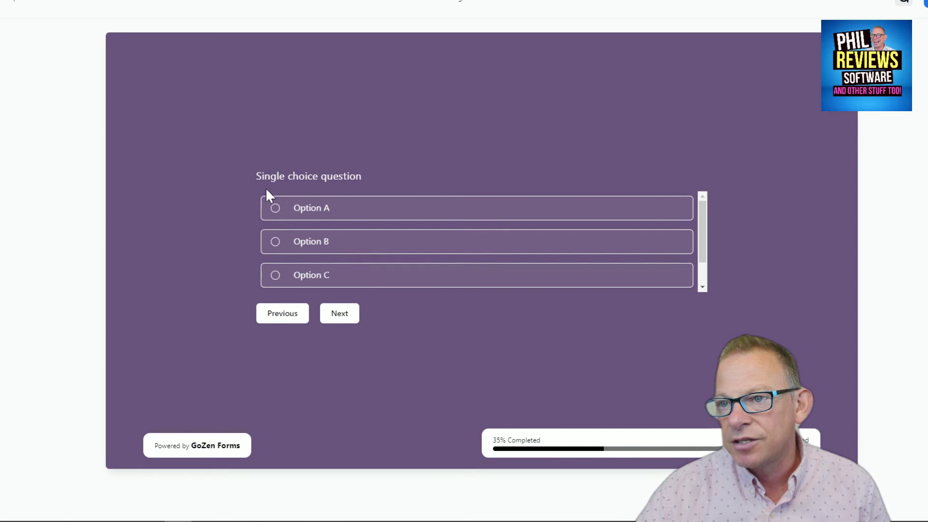
Step: Choose Option A, open the dropdown question's options, then close the preview
left_click(275, 208)
left_click(341, 315)
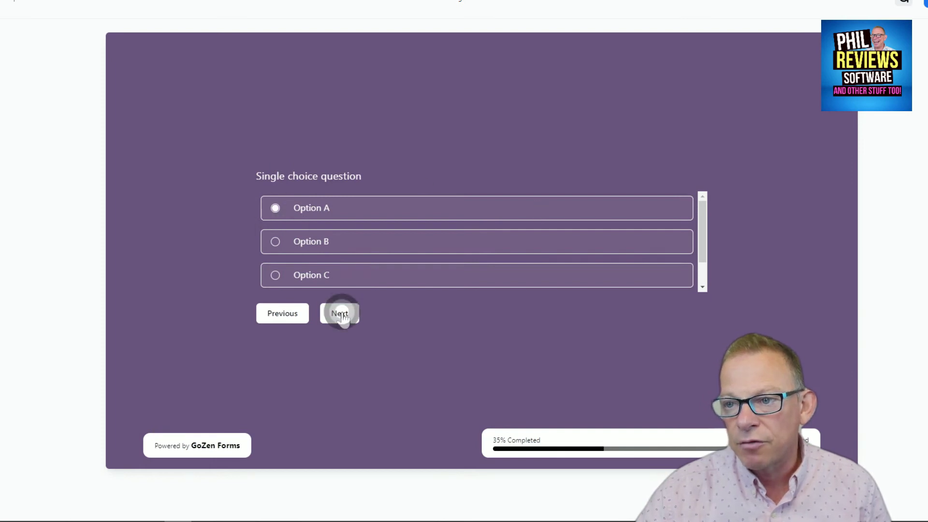
left_click(342, 243)
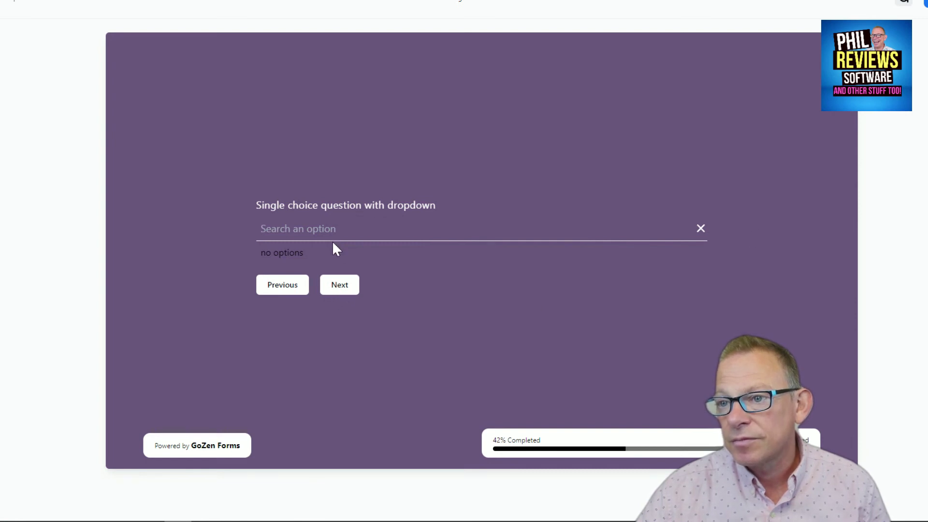
left_click(382, 263)
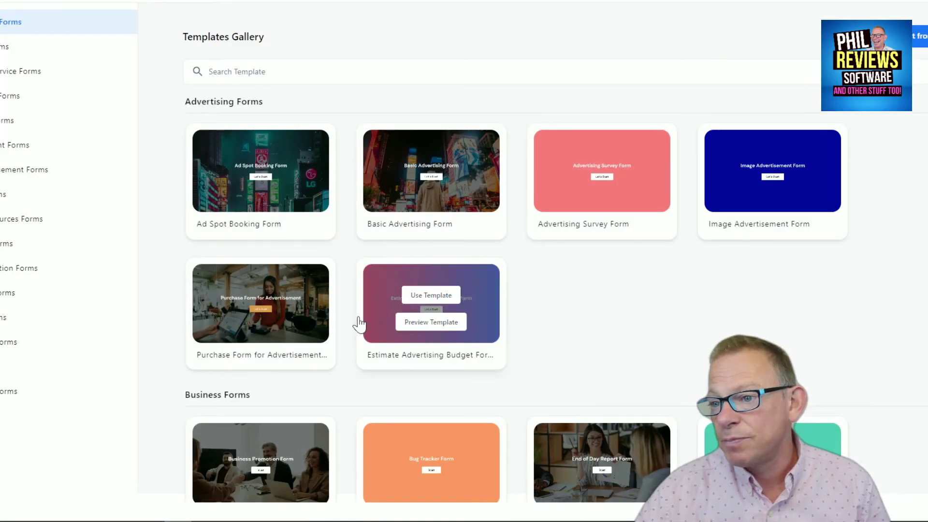
scroll(562, 338, "down", 7)
scroll(628, 338, "up", 7)
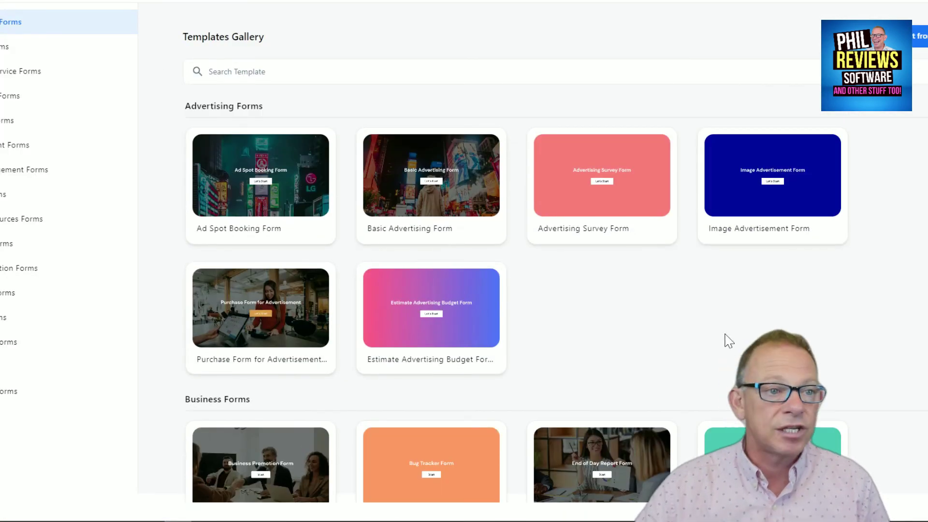